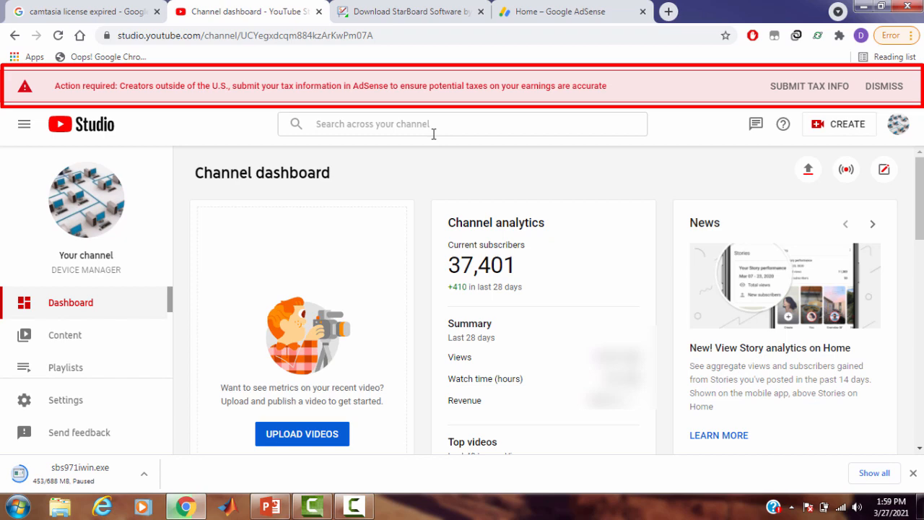
# - Switch to the Google AdSense page and open the tax information management page from its tax notice
pyautogui.click(565, 11)
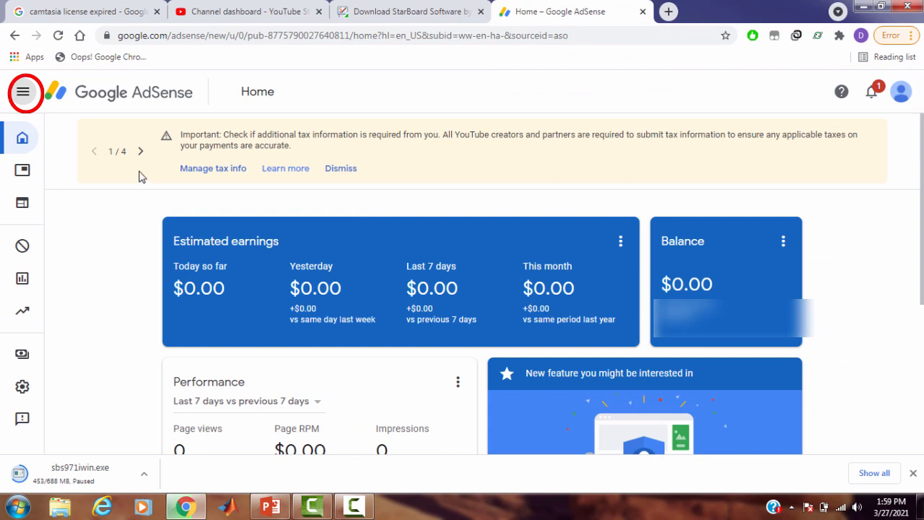
pyautogui.click(22, 94)
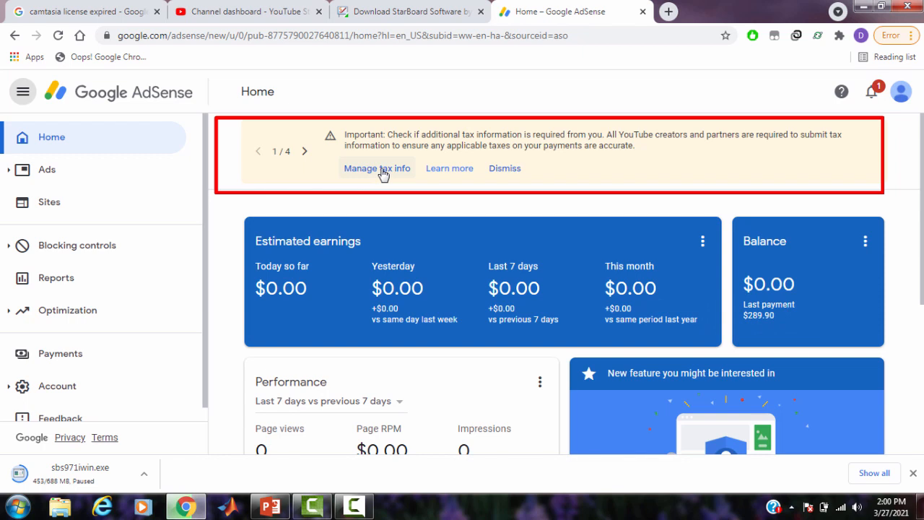
pyautogui.click(383, 169)
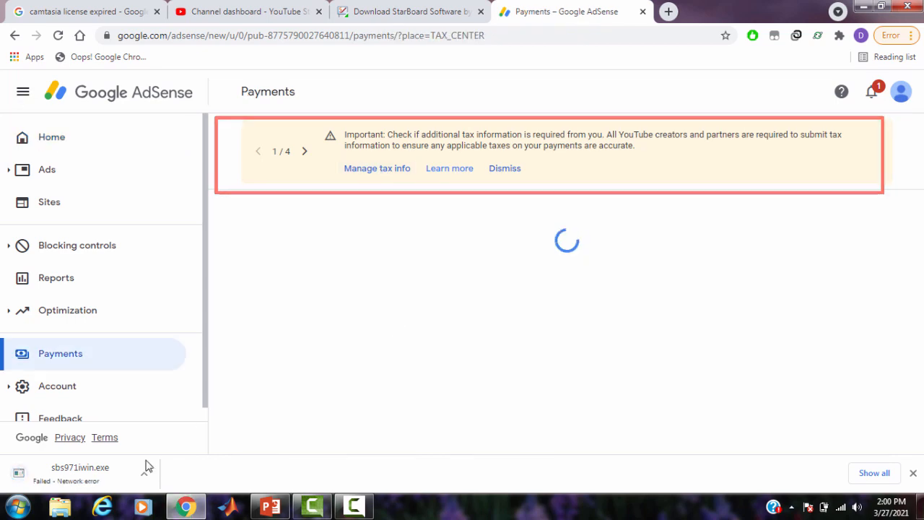
# - Resume the failed sbs971iwin.exe download
pyautogui.click(144, 473)
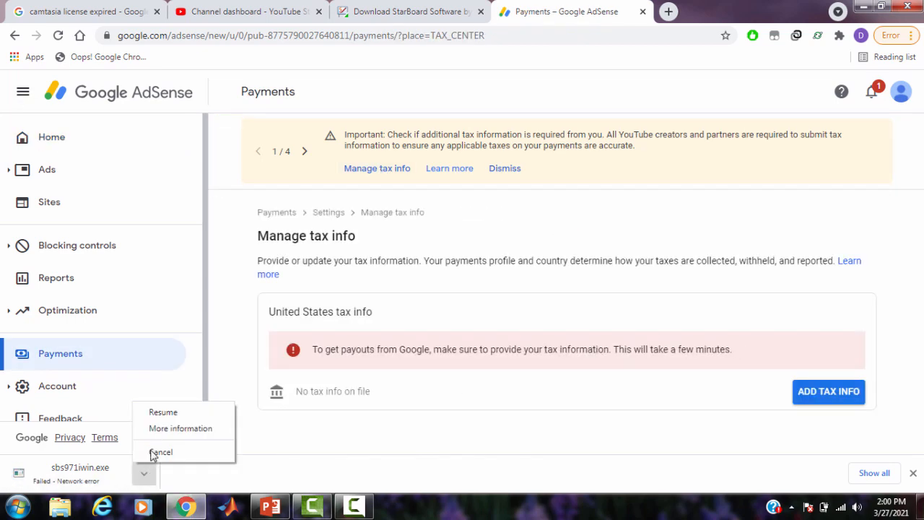
pyautogui.click(167, 415)
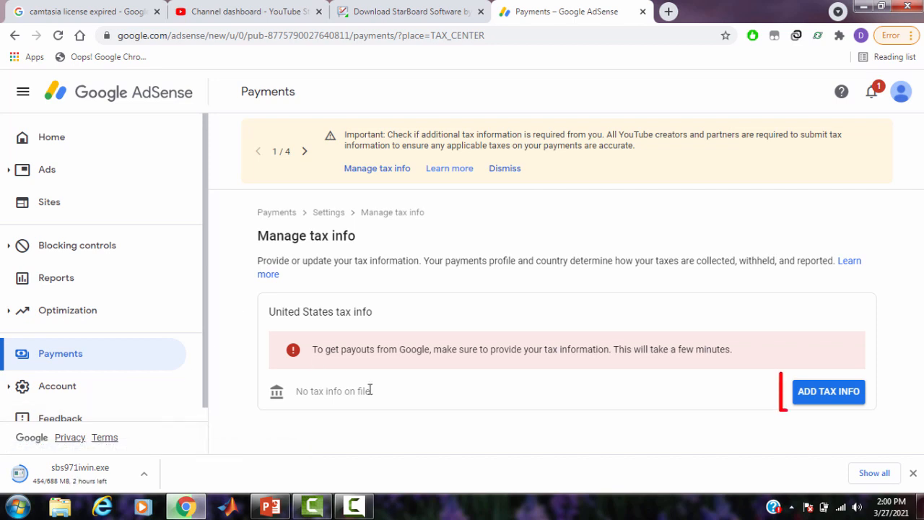
# - Add United States tax info for an Individual who is not a US citizen or resident, and start the W-8BEN form
pyautogui.click(829, 391)
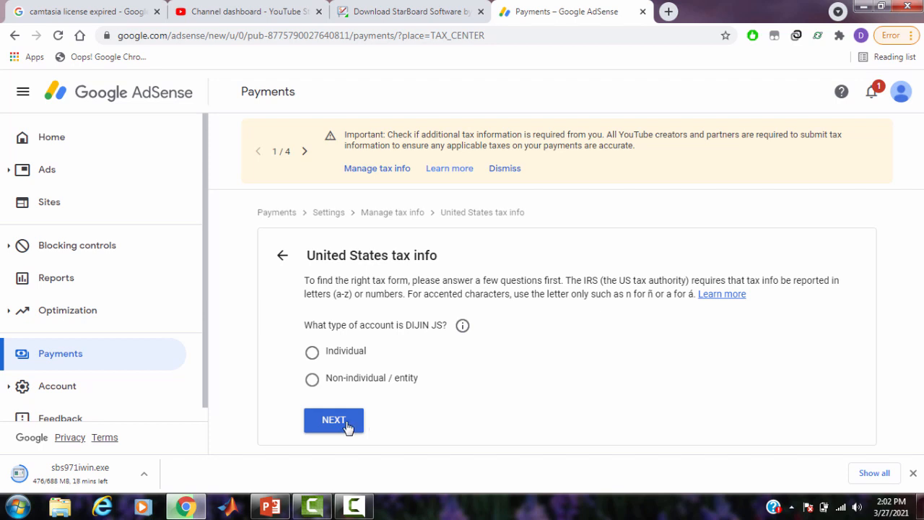
pyautogui.click(313, 354)
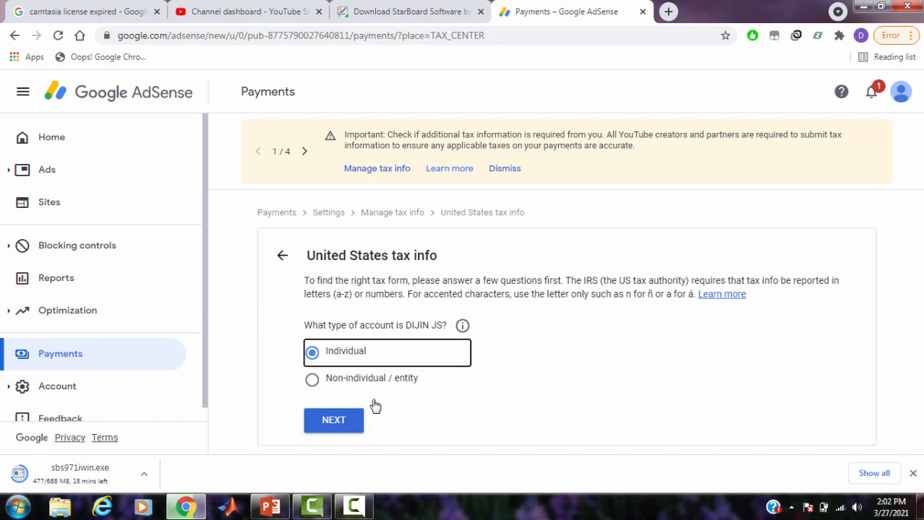
pyautogui.click(351, 423)
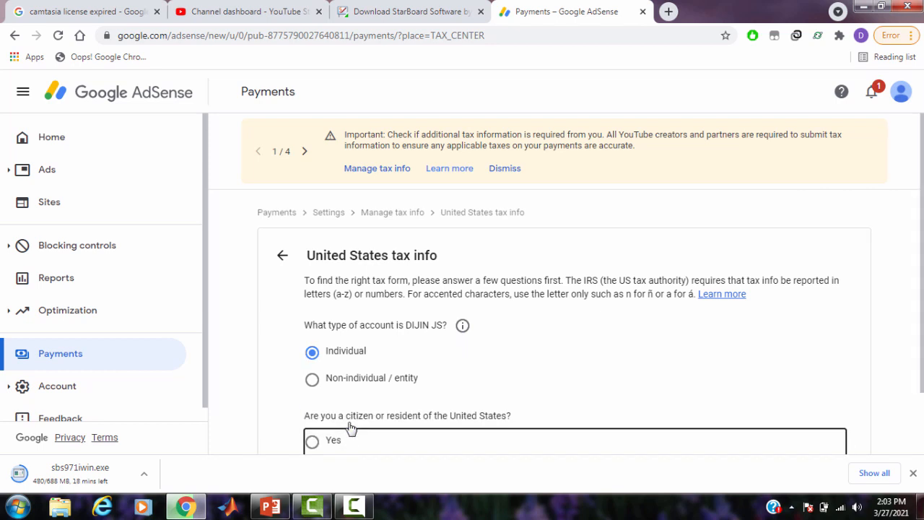
pyautogui.scroll(-1, 351, 427)
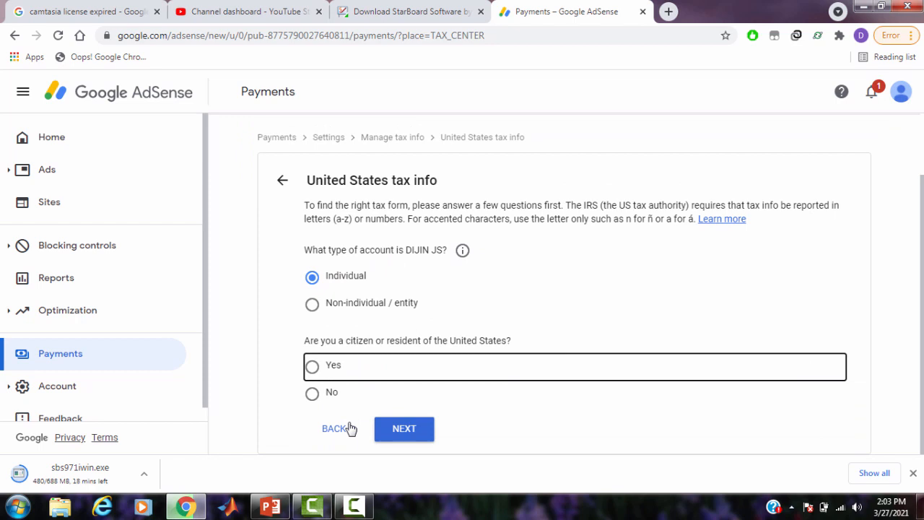
pyautogui.click(312, 396)
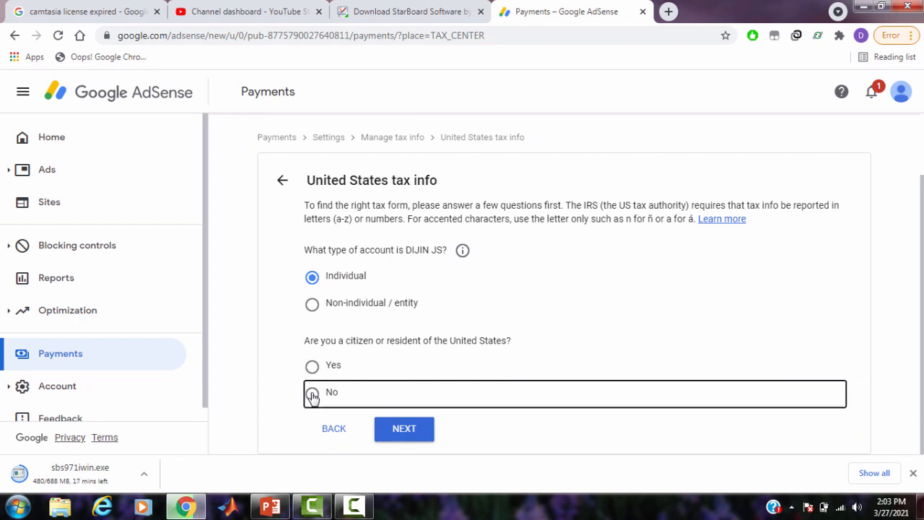
pyautogui.click(404, 429)
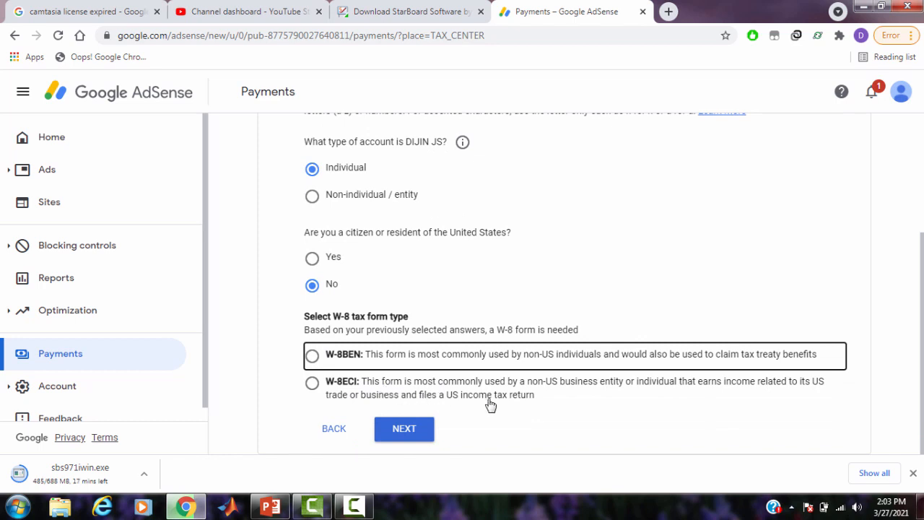
pyautogui.click(312, 355)
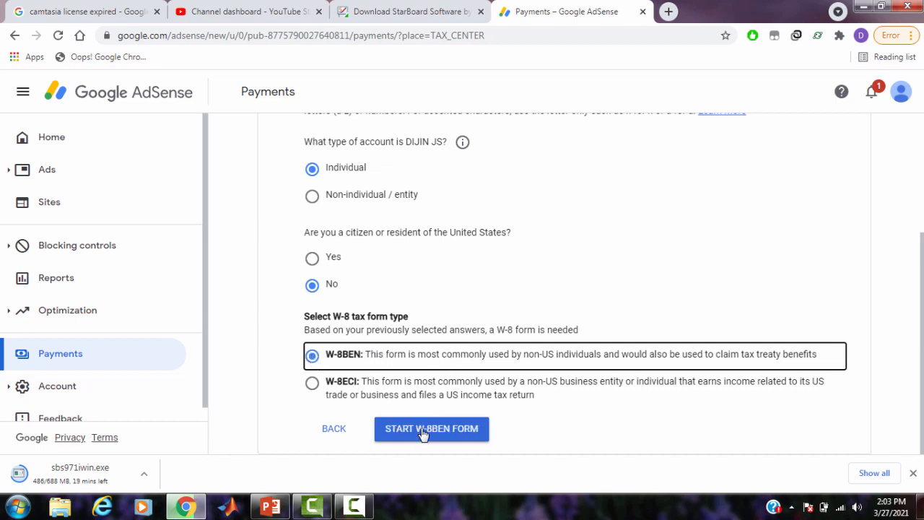
pyautogui.click(483, 430)
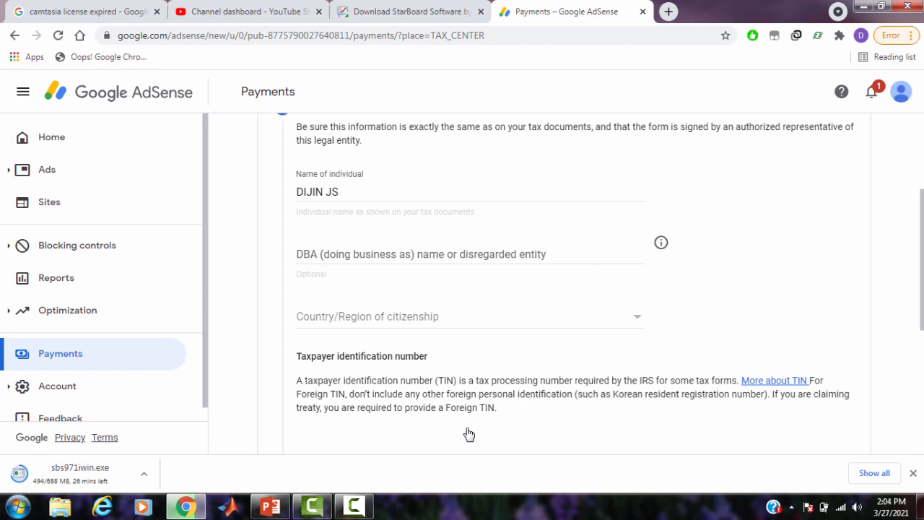
# - Separate the initials in the individual's name with a space and set the country of citizenship to India
pyautogui.scroll(2, 335, 300)
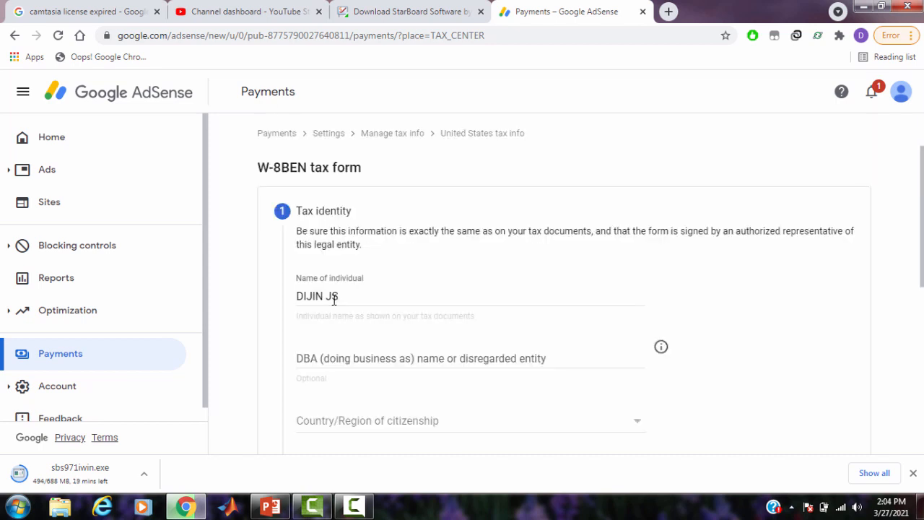
pyautogui.scroll(-1, 334, 299)
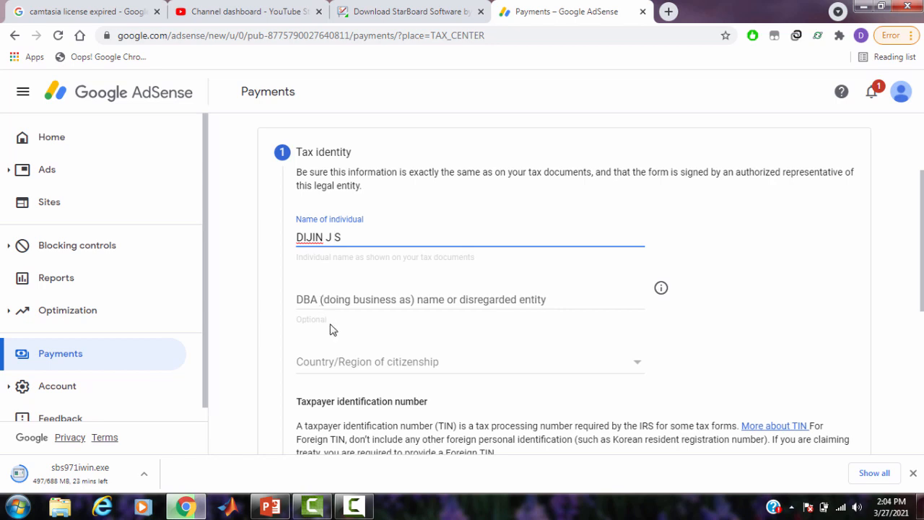
pyautogui.scroll(-1, 332, 330)
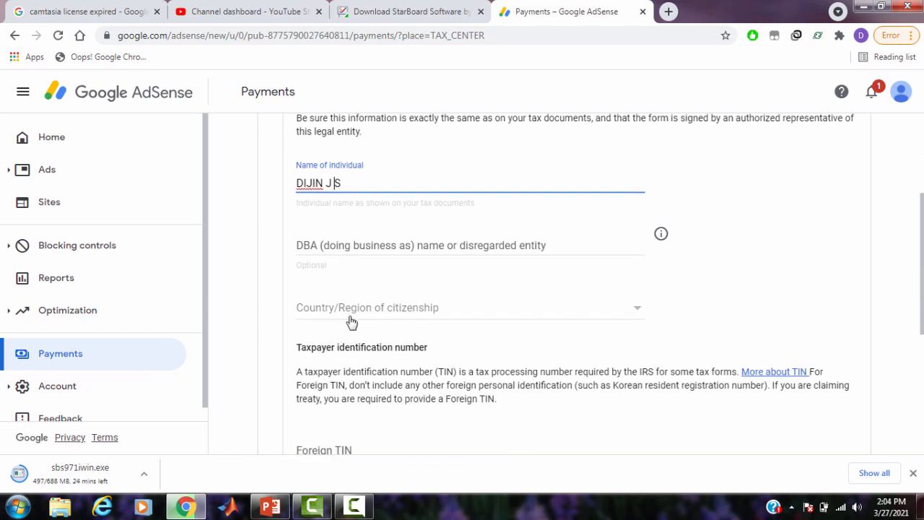
pyautogui.click(512, 315)
pyautogui.write('in')
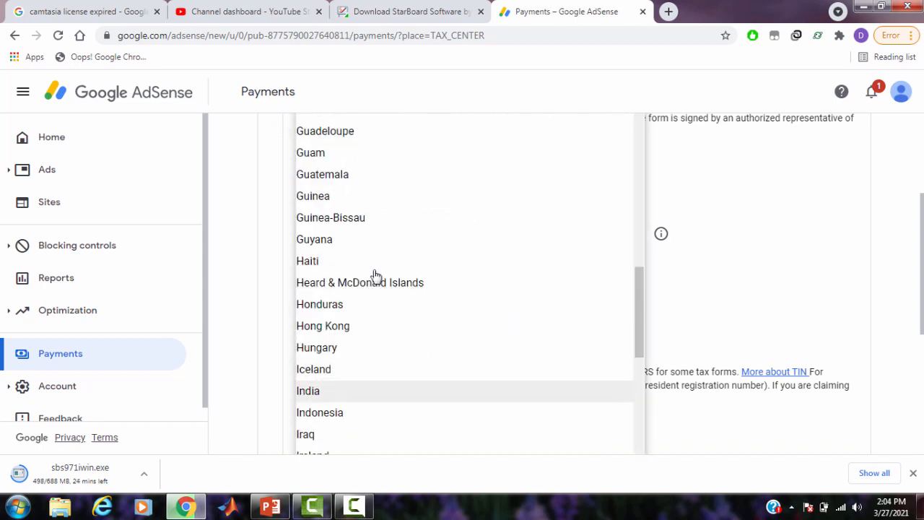
pyautogui.click(315, 397)
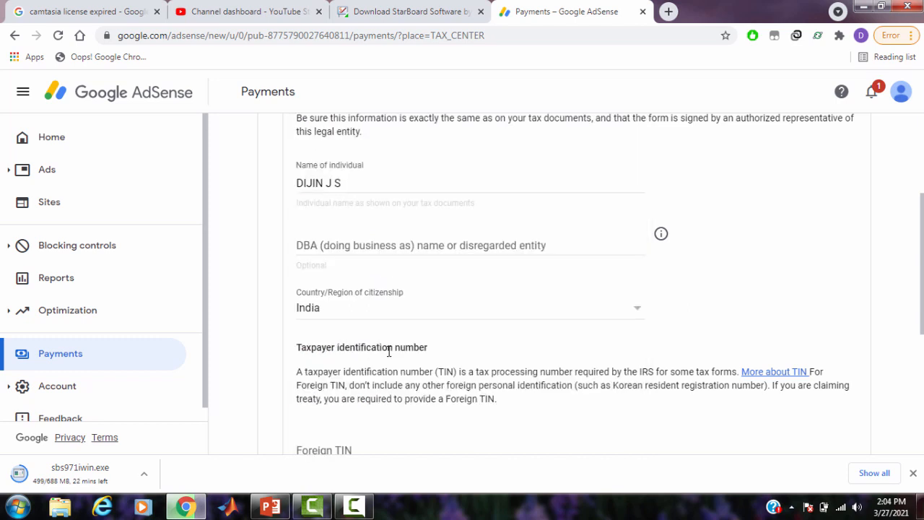
# - Enter the taxpayer's identification number as the Foreign TIN, leave US ITIN or SSN blank, and complete the Tax identity section
pyautogui.scroll(-1, 389, 351)
pyautogui.scroll(-1, 389, 351)
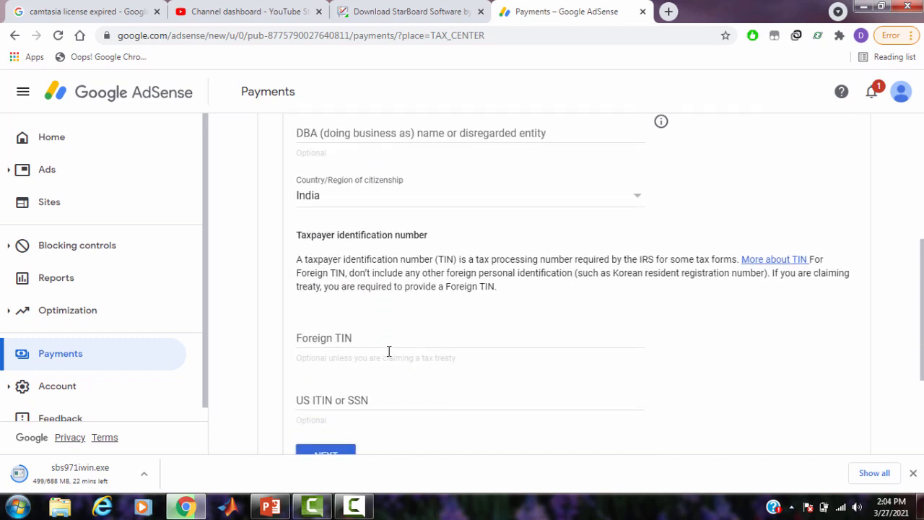
pyautogui.scroll(-1, 389, 351)
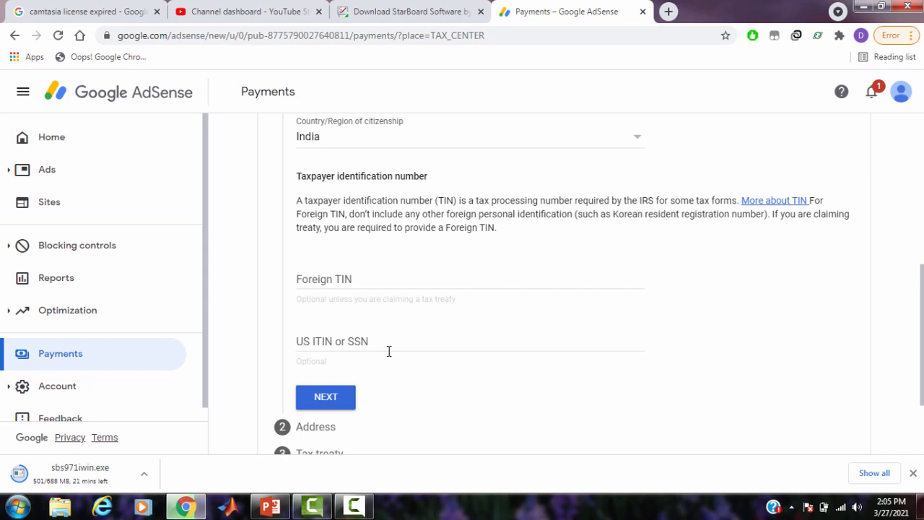
pyautogui.click(329, 280)
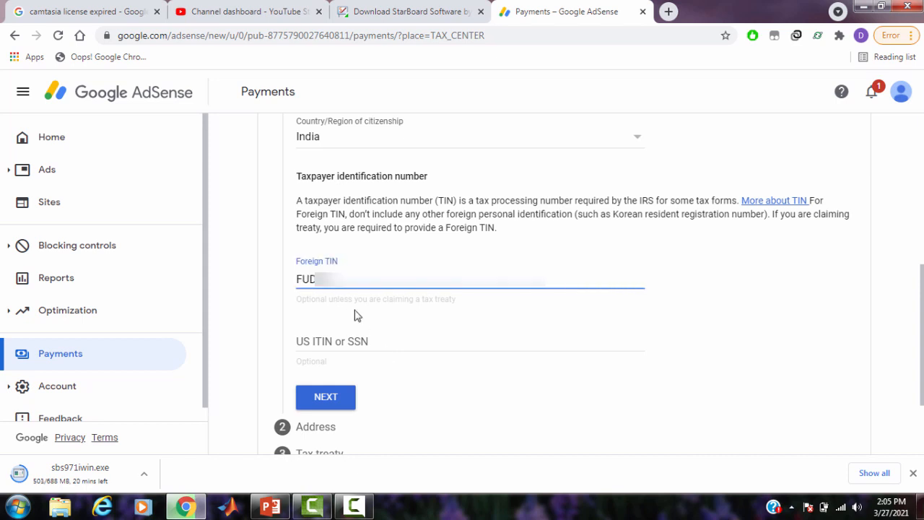
pyautogui.write('•••')
pyautogui.write('•••')
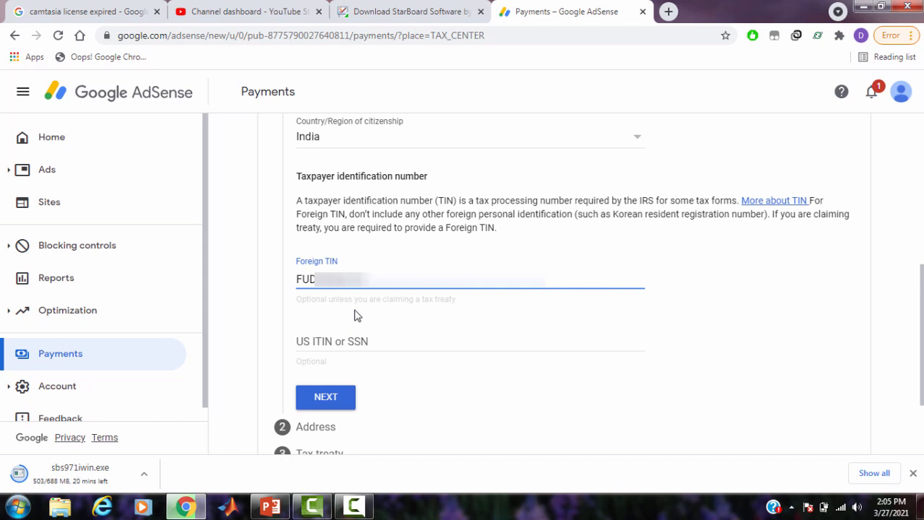
pyautogui.write('••')
pyautogui.scroll(-1, 354, 316)
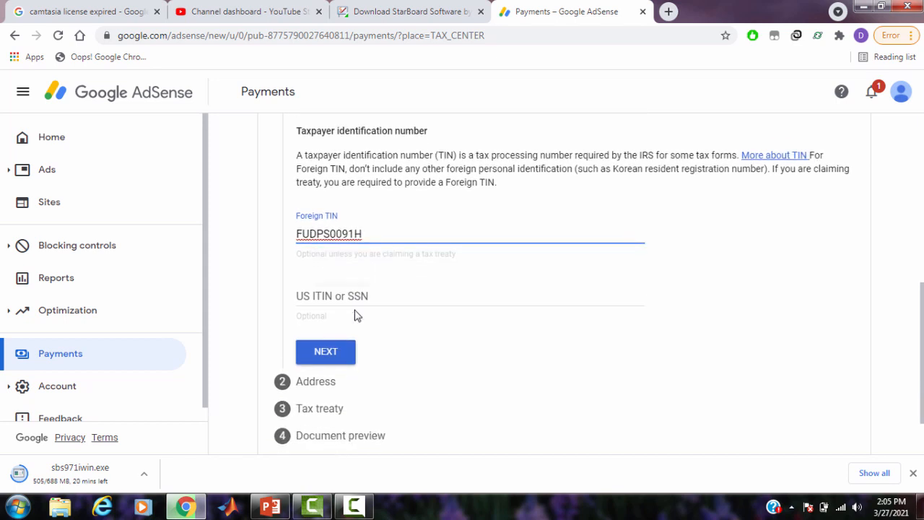
pyautogui.click(338, 346)
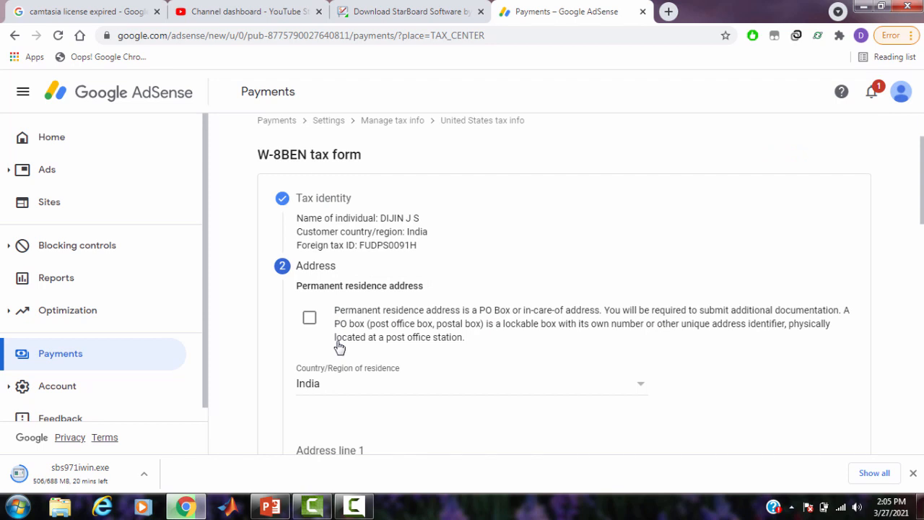
# - Mark the permanent residence address as a PO Box or in-care-of address and fill in both address lines and the city
pyautogui.scroll(-1, 339, 348)
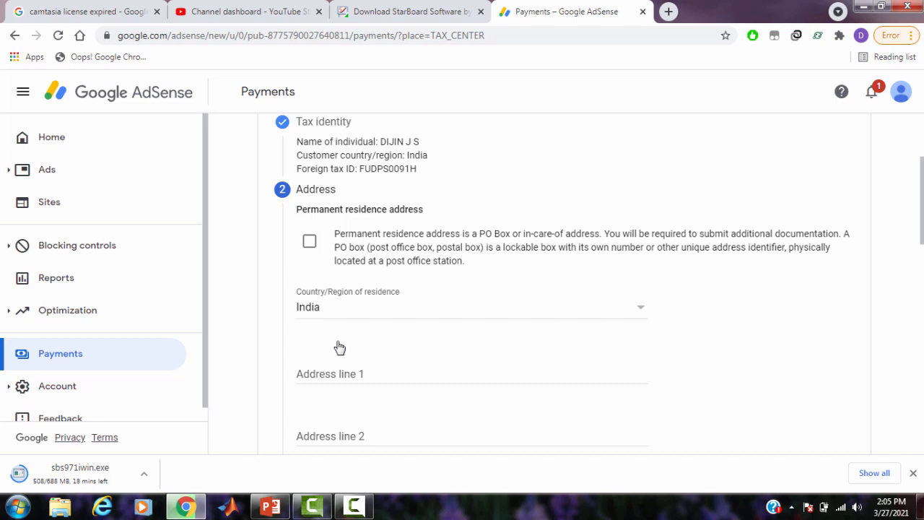
pyautogui.scroll(-1, 339, 348)
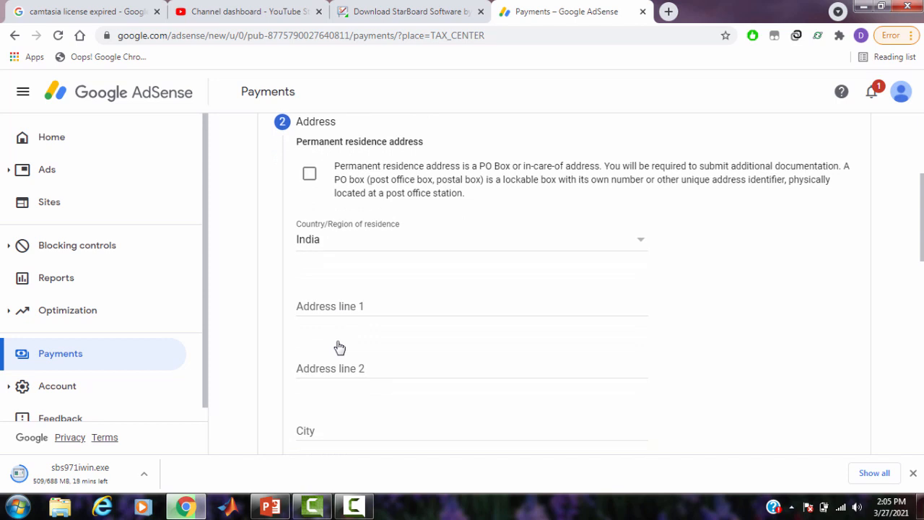
pyautogui.scroll(1, 340, 348)
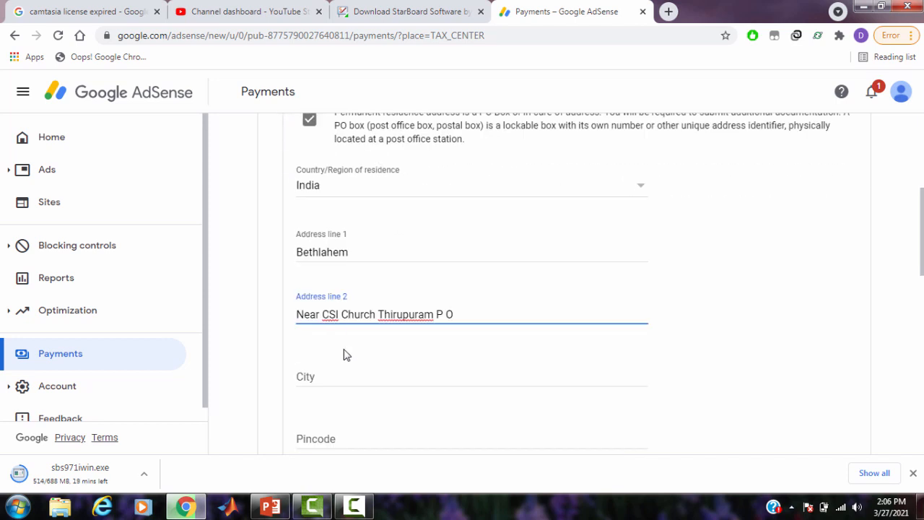
pyautogui.click(310, 382)
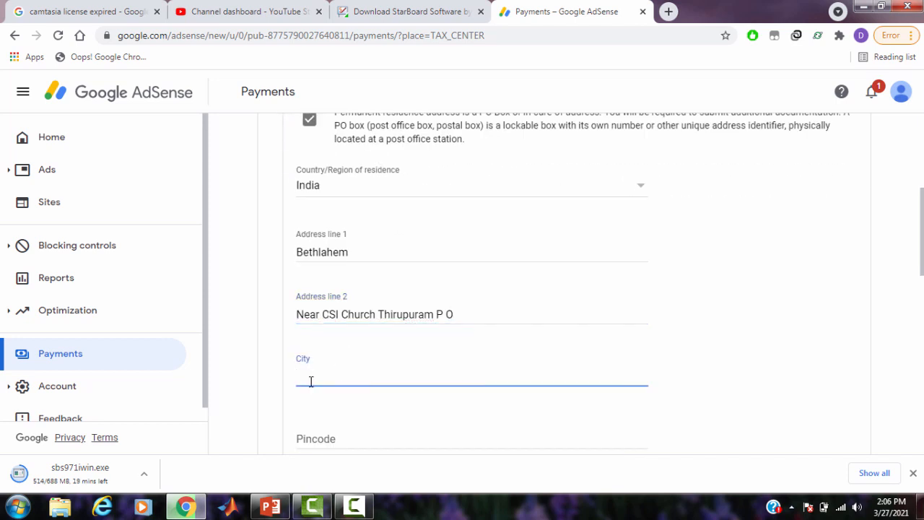
pyautogui.scroll(-1, 310, 381)
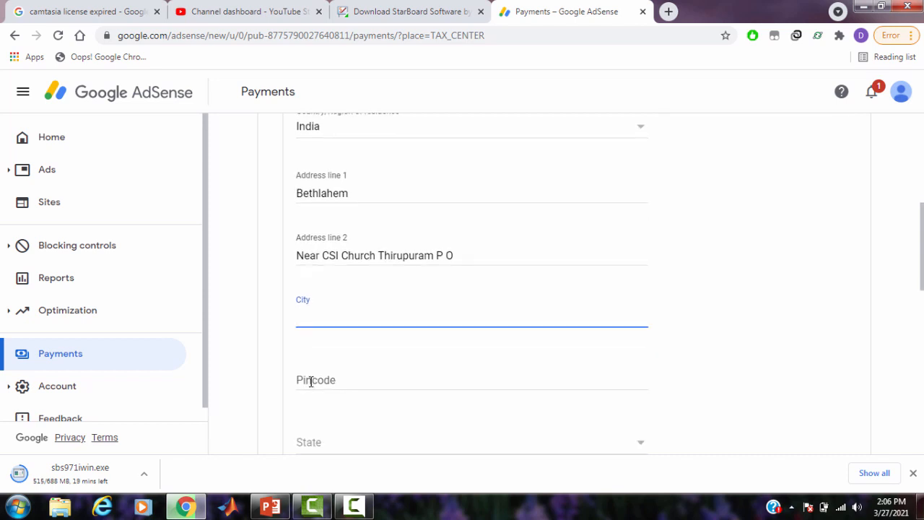
pyautogui.write('Trivandrum')
# - Fill in the pincode and state, mark the mailing address as same as the permanent residence address, and complete the Address section
pyautogui.scroll(-4, 322, 274)
pyautogui.click(311, 175)
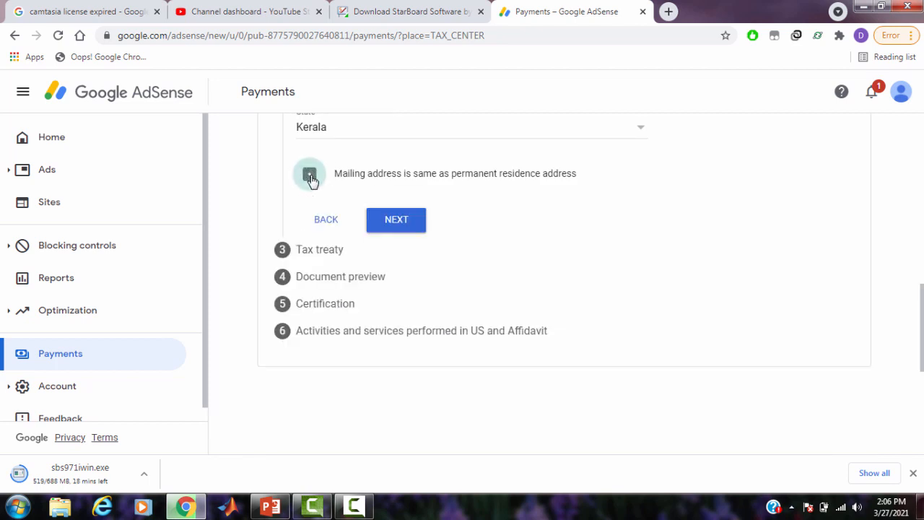
pyautogui.scroll(4, 475, 325)
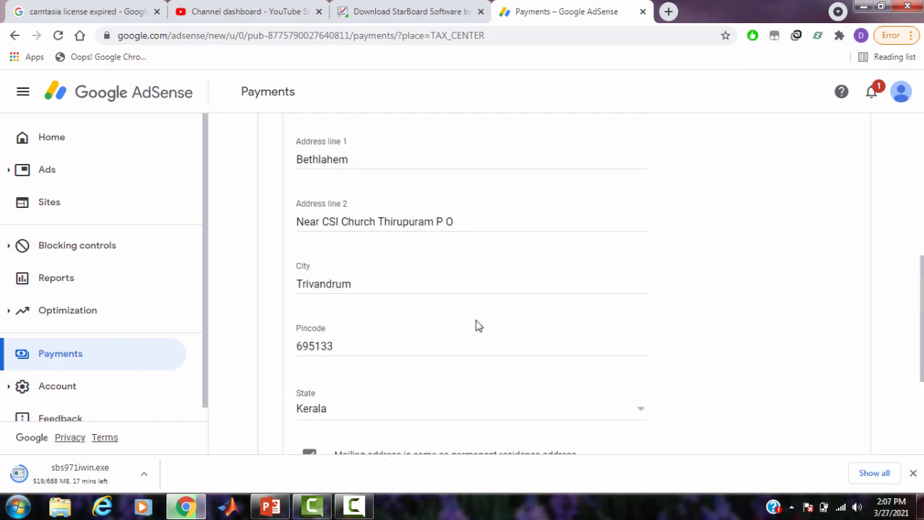
pyautogui.scroll(2, 476, 325)
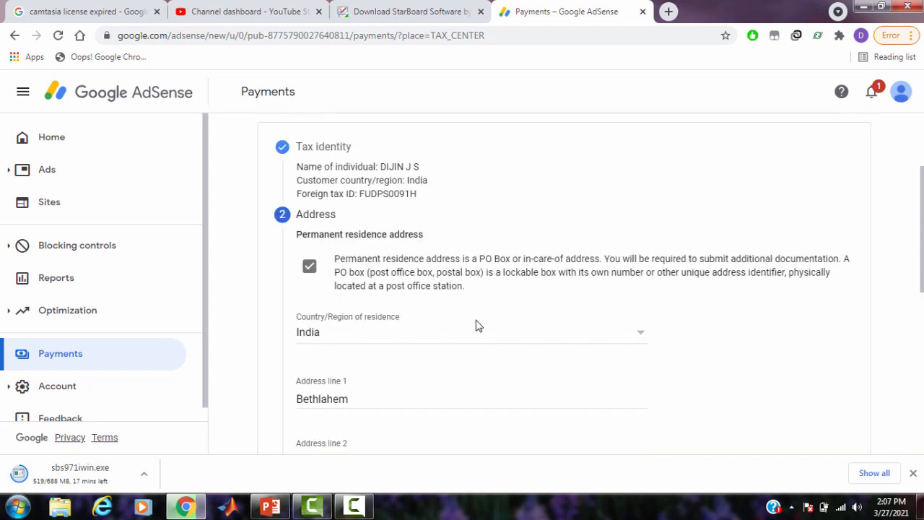
pyautogui.scroll(-6, 476, 326)
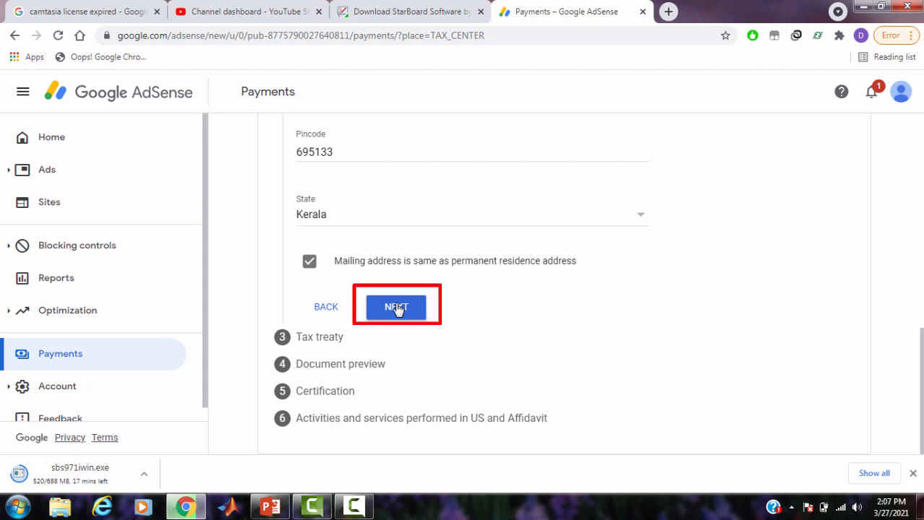
pyautogui.click(396, 307)
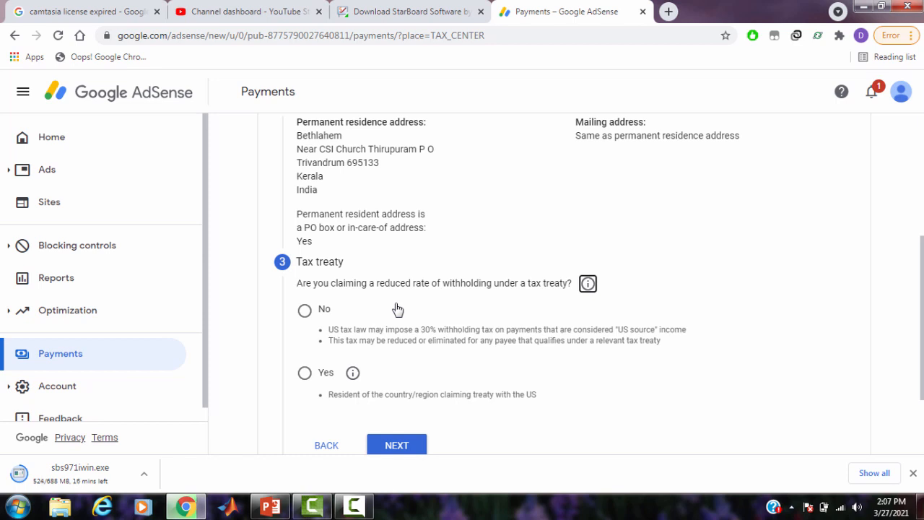
# - Claim a reduced rate of withholding under a tax treaty, confirm treaty-country residency, and set the treaty country to India
pyautogui.scroll(-1, 397, 309)
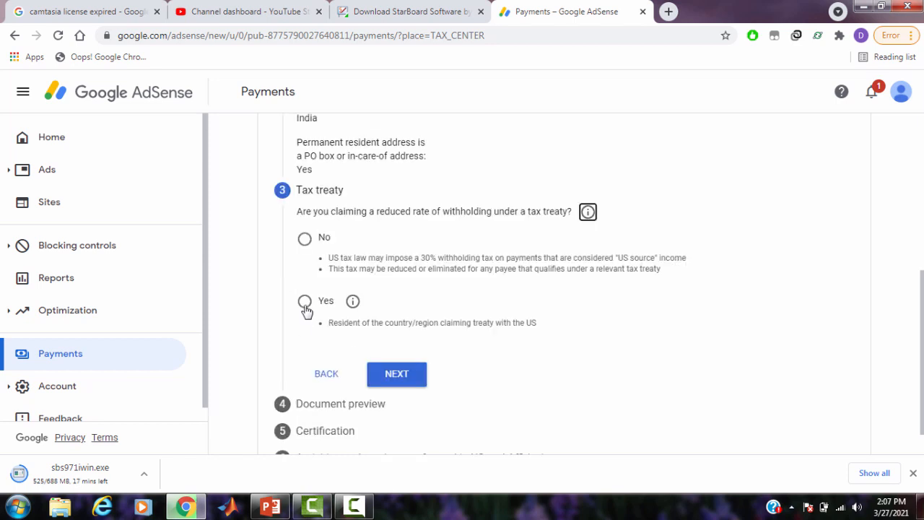
pyautogui.click(304, 301)
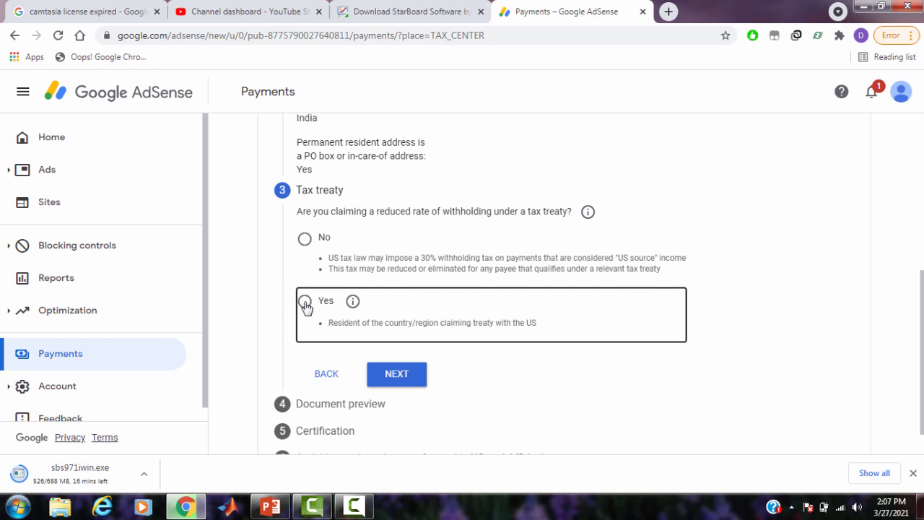
pyautogui.scroll(-1, 306, 303)
pyautogui.click(331, 266)
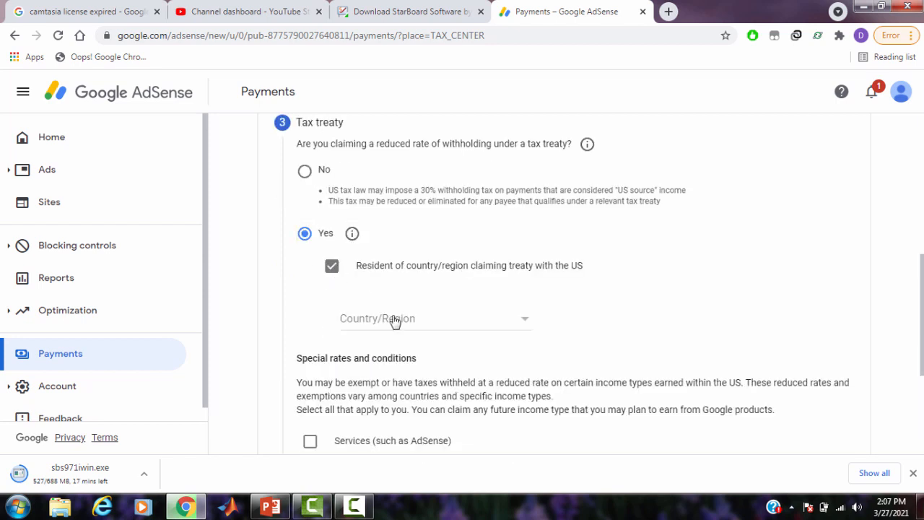
pyautogui.scroll(-1, 425, 328)
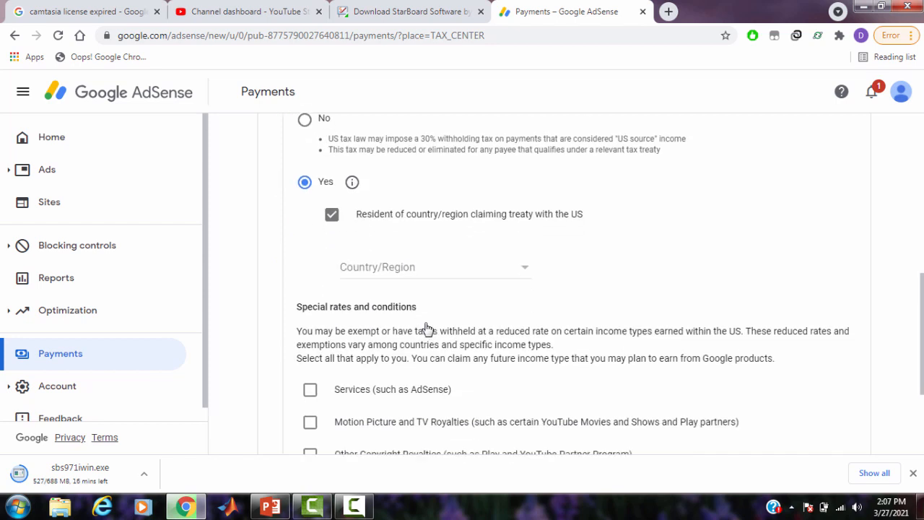
pyautogui.click(453, 268)
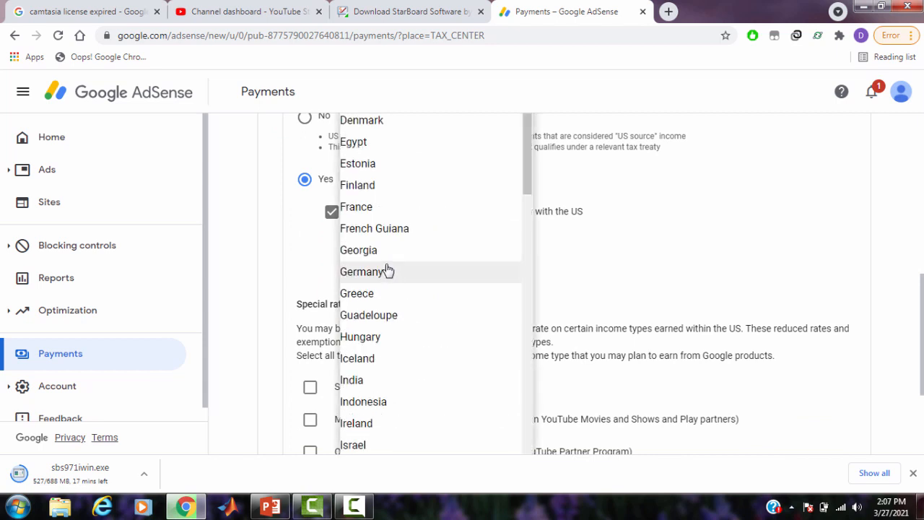
pyautogui.write('in')
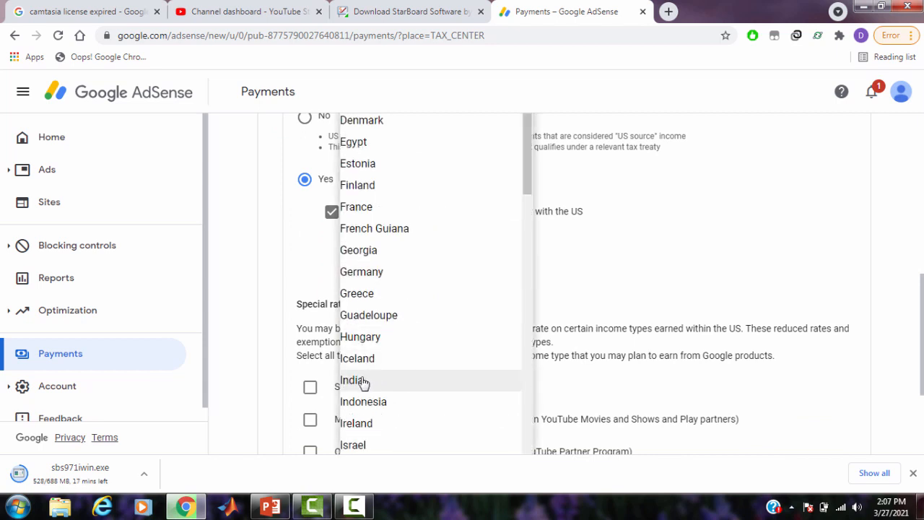
pyautogui.click(363, 382)
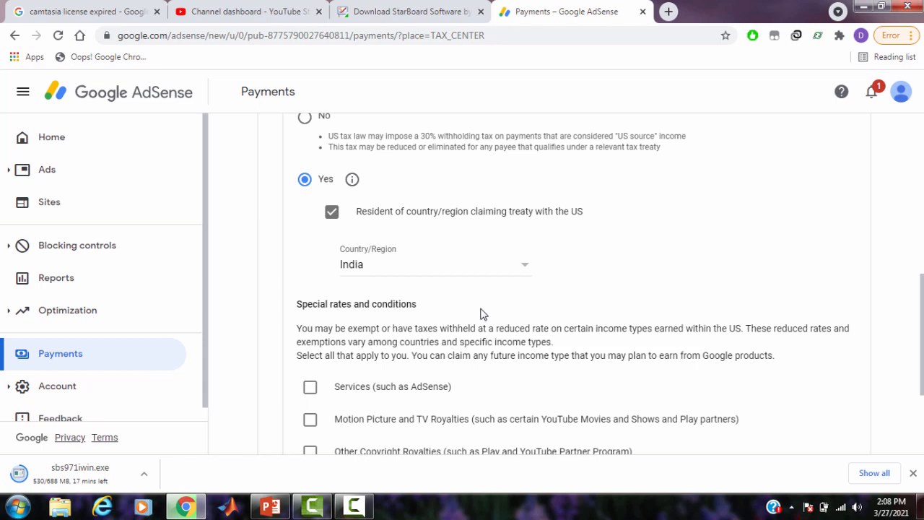
# - Claim Services income under Article 7 and paragraph 1 at the 0% (Reduced treaty rate) and confirm the reason for meeting the treaty terms
pyautogui.scroll(2, 483, 314)
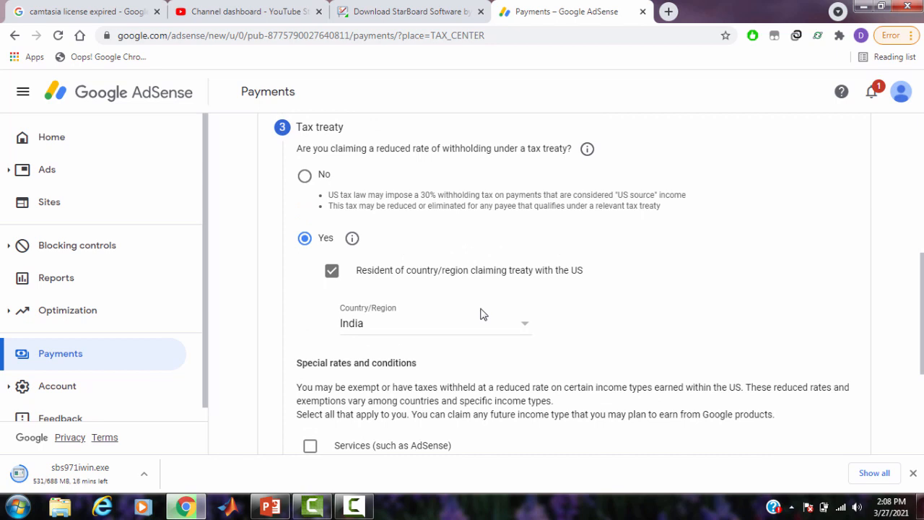
pyautogui.scroll(-1, 483, 314)
pyautogui.scroll(-1, 482, 314)
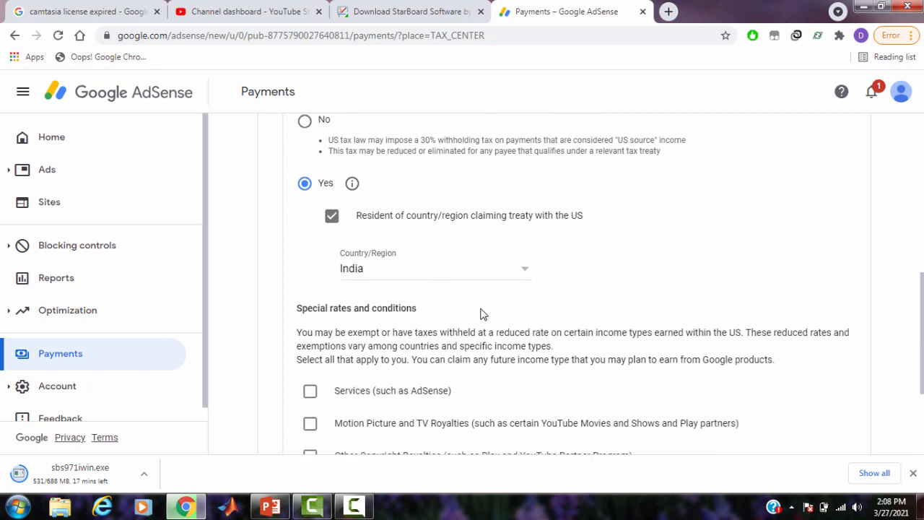
pyautogui.scroll(-1, 482, 314)
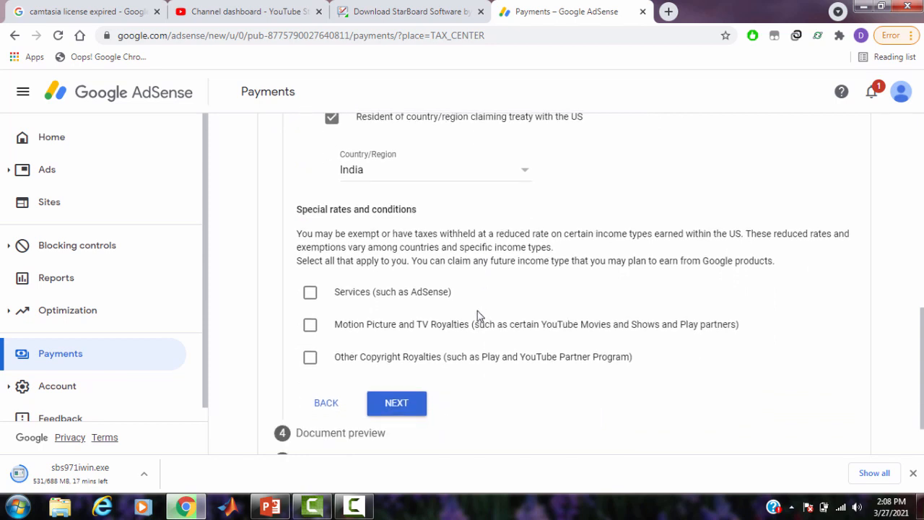
pyautogui.click(311, 295)
pyautogui.click(429, 347)
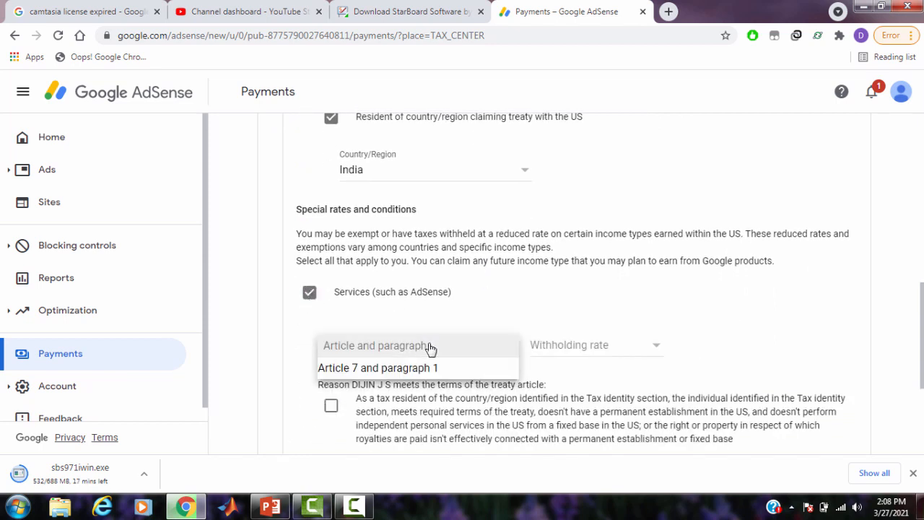
pyautogui.click(438, 367)
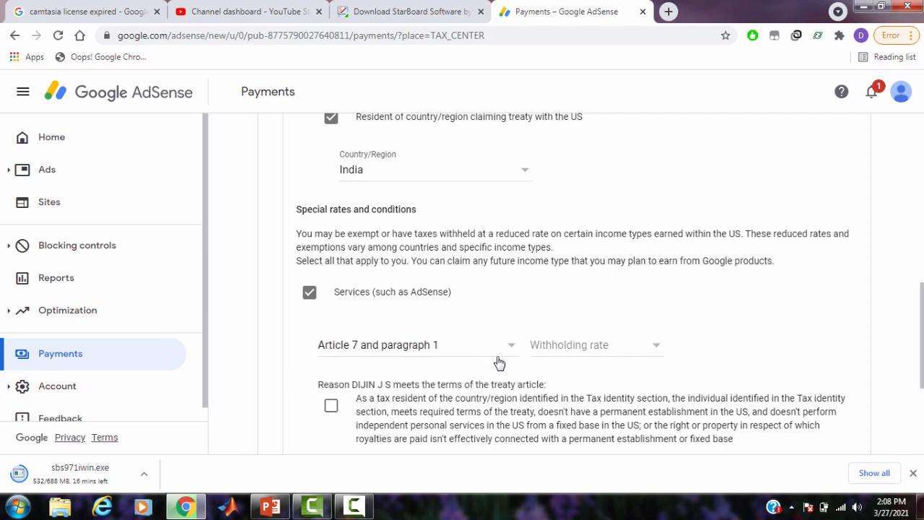
pyautogui.click(593, 346)
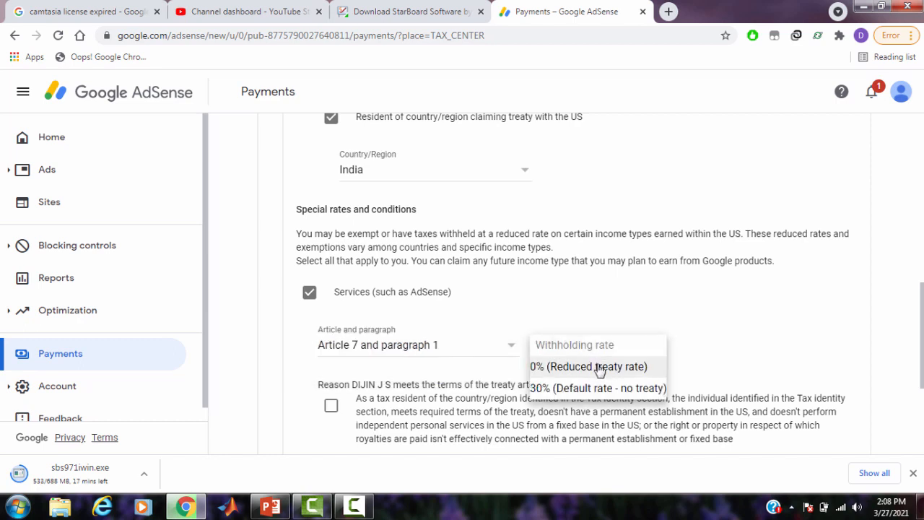
pyautogui.click(599, 370)
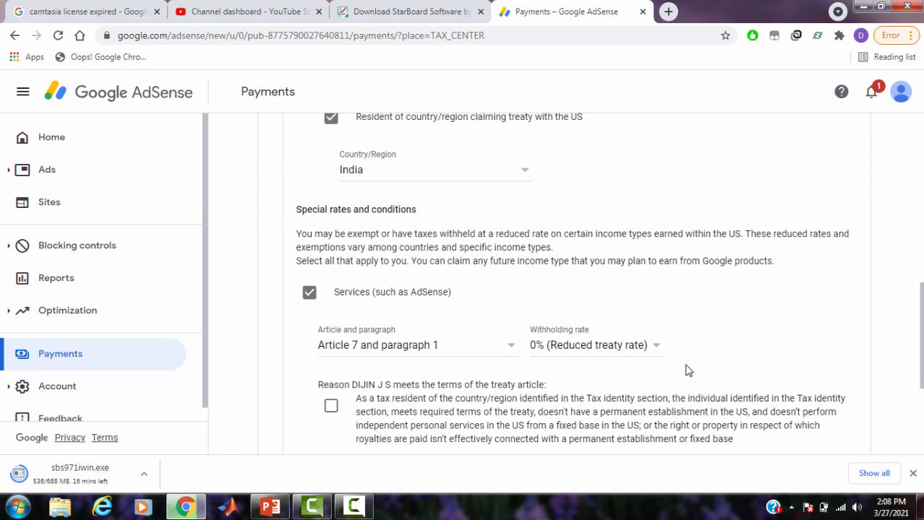
pyautogui.scroll(-3, 688, 370)
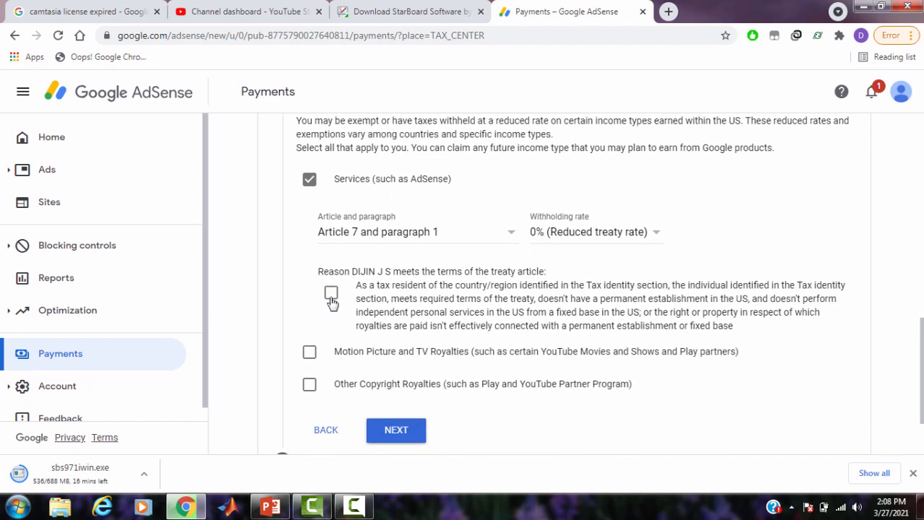
pyautogui.click(332, 298)
# - Claim Motion Picture and TV Royalties under Article 12 and paragraph 2A II at 15% (Reduced treaty rate) and confirm the treaty reason
pyautogui.click(309, 353)
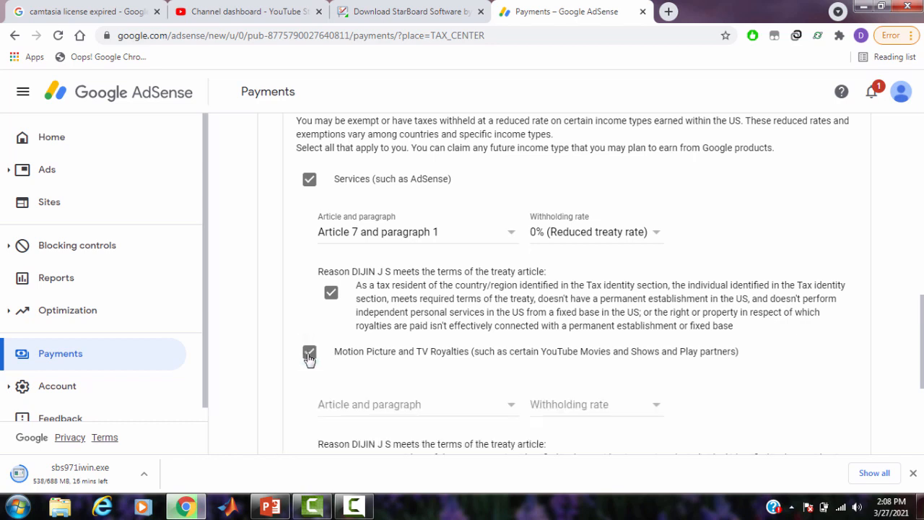
pyautogui.scroll(-1, 392, 351)
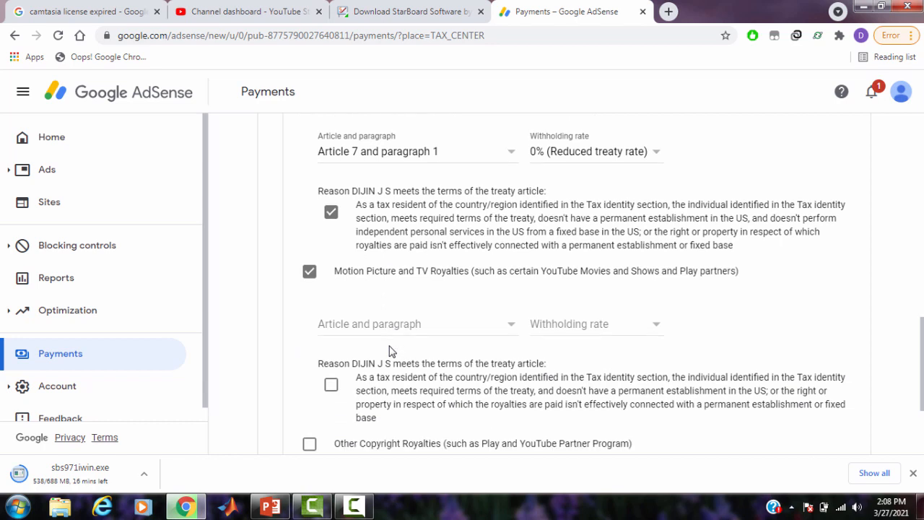
pyautogui.click(454, 330)
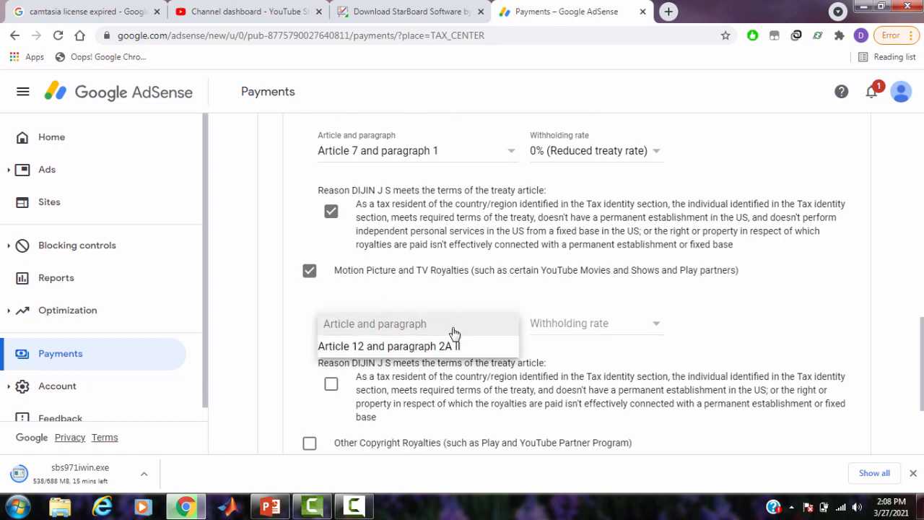
pyautogui.click(501, 342)
pyautogui.click(571, 333)
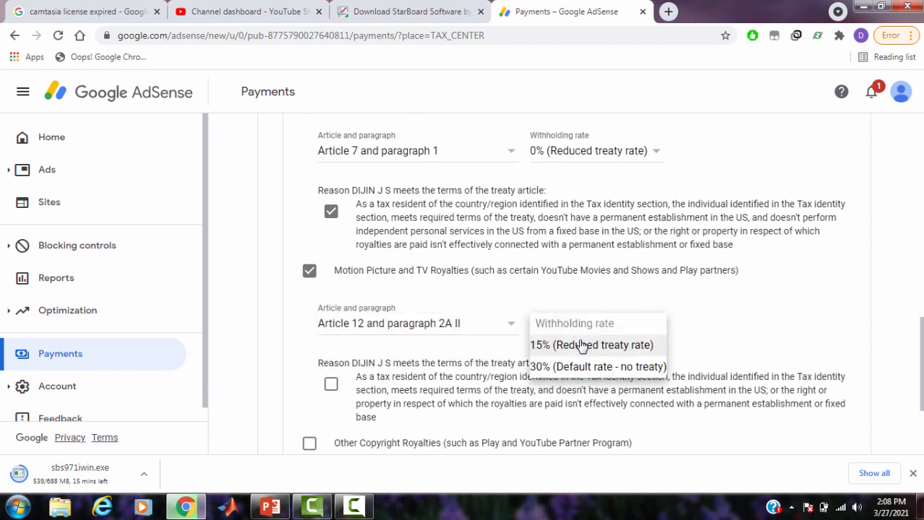
pyautogui.click(586, 346)
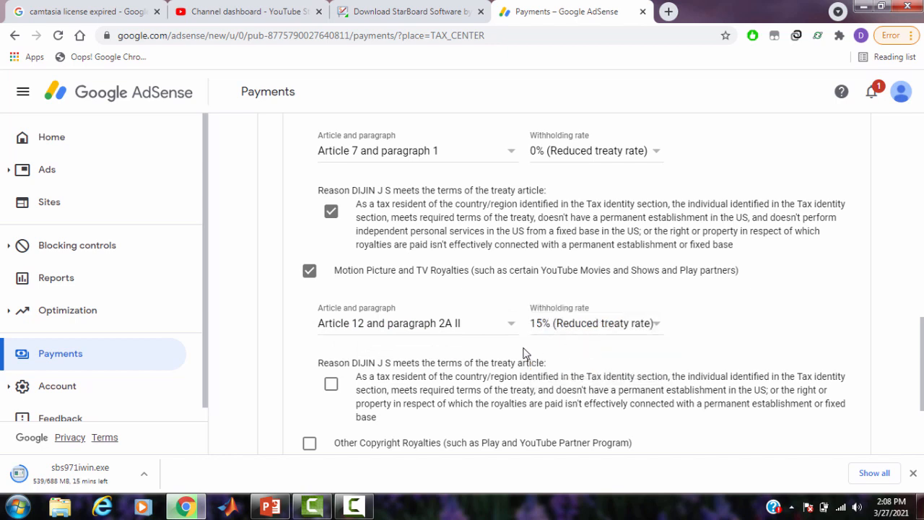
pyautogui.scroll(-2, 525, 354)
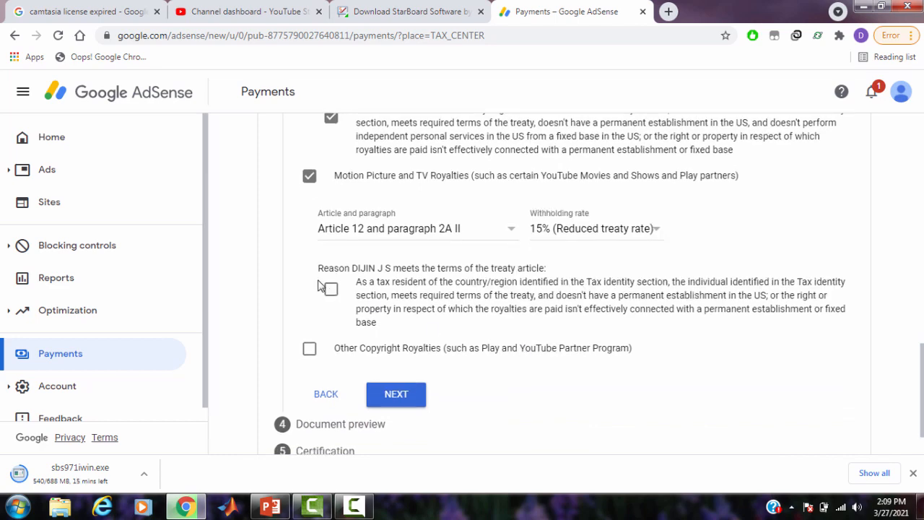
pyautogui.click(331, 290)
# - Claim Other Copyright Royalties under Article 12 and paragraph 2A II at 15% (Reduced treaty rate) and confirm the treaty reason
pyautogui.scroll(-1, 302, 303)
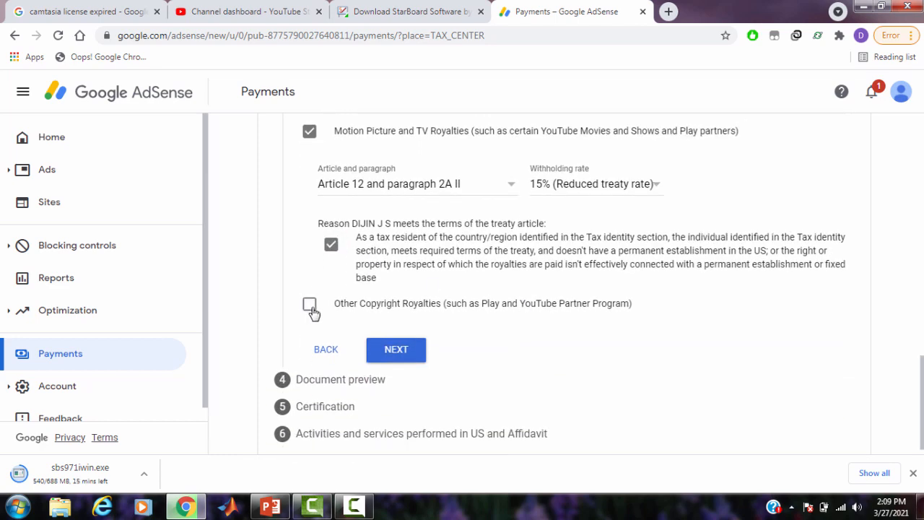
pyautogui.click(311, 309)
pyautogui.scroll(-2, 400, 330)
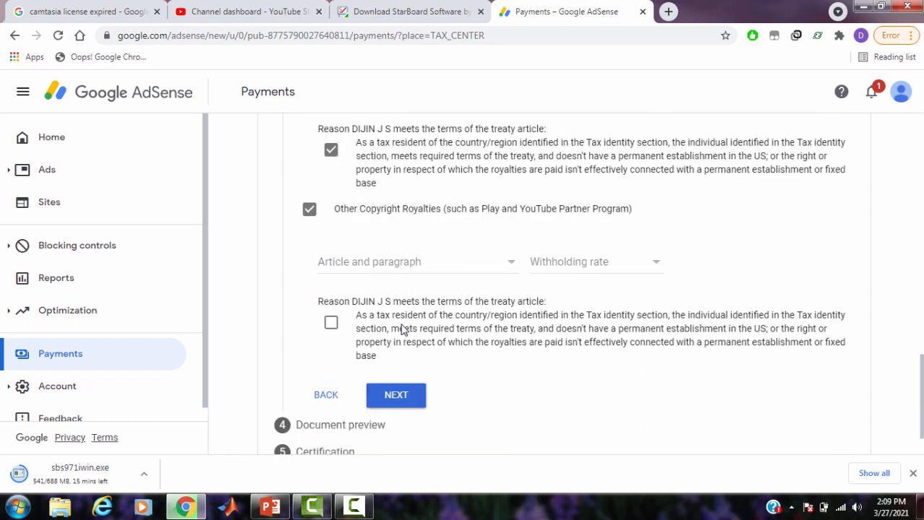
pyautogui.click(461, 259)
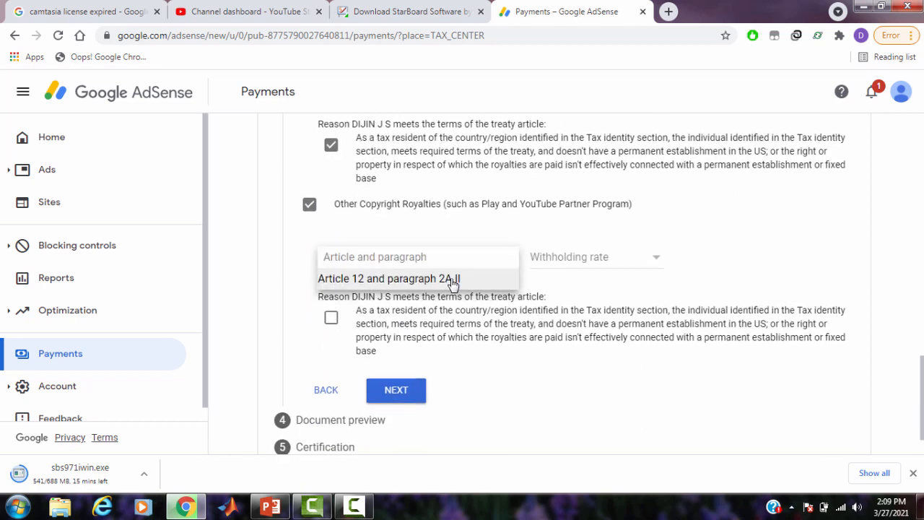
pyautogui.click(452, 279)
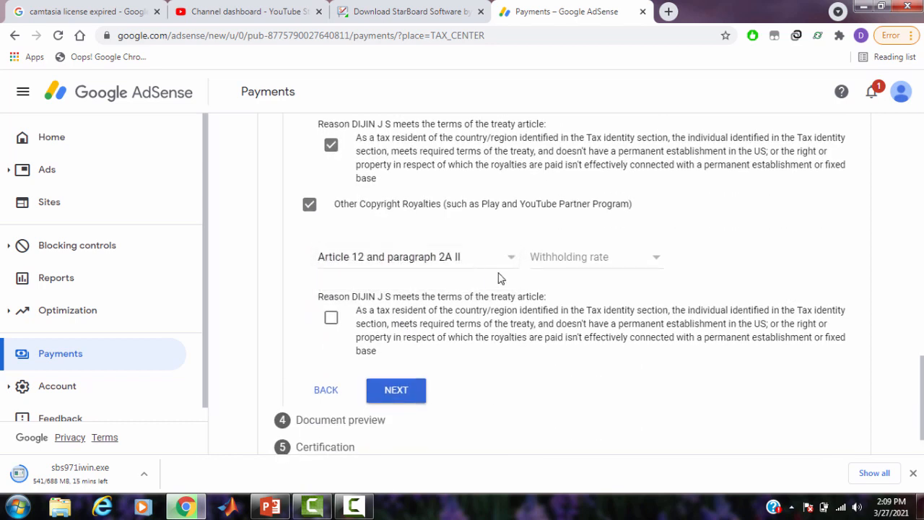
pyautogui.click(556, 262)
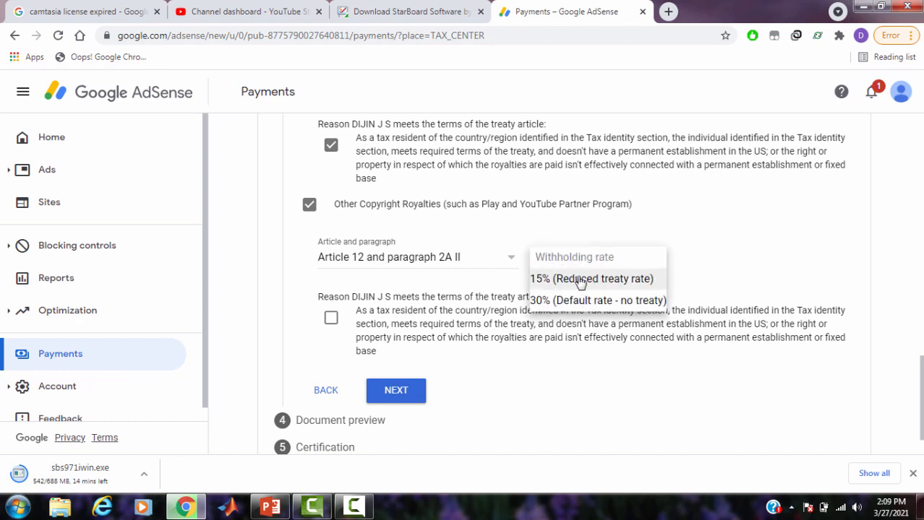
pyautogui.click(581, 280)
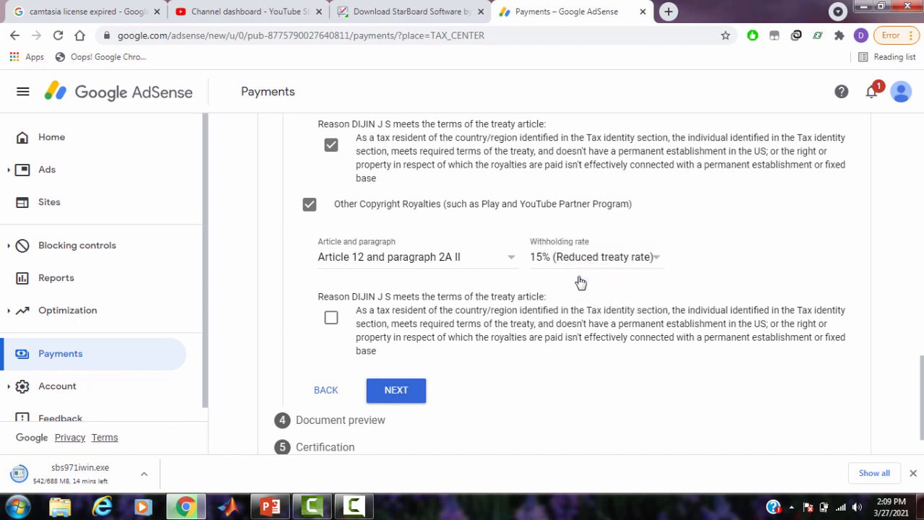
pyautogui.click(331, 320)
# - Review the claims for all three income types and complete the Tax treaty section
pyautogui.scroll(-1, 421, 350)
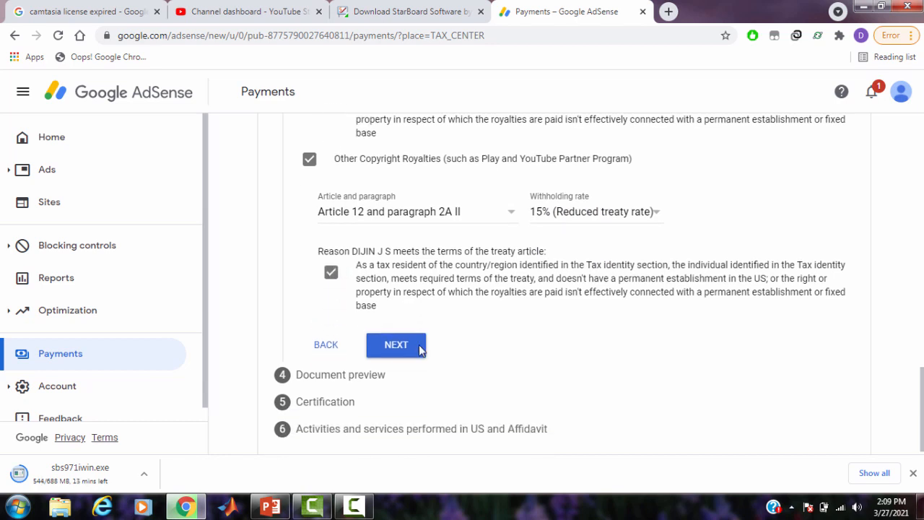
pyautogui.scroll(3, 442, 306)
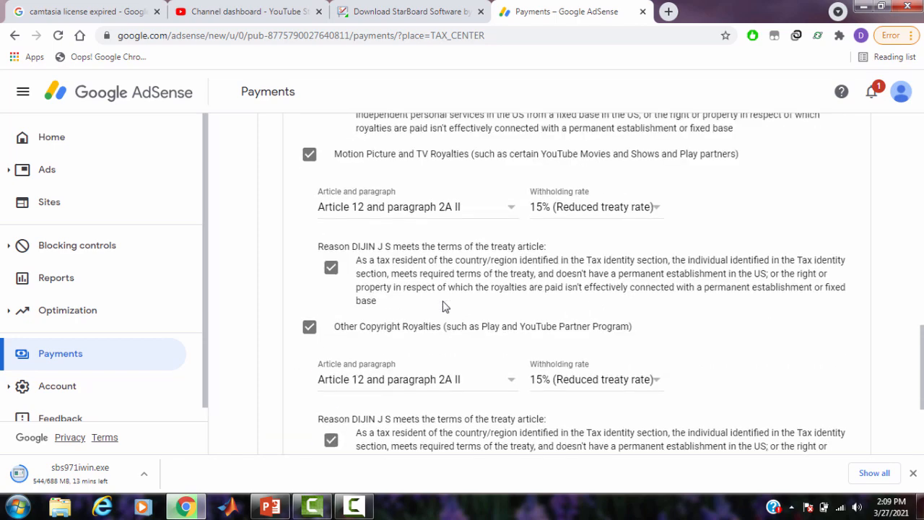
pyautogui.scroll(1, 443, 307)
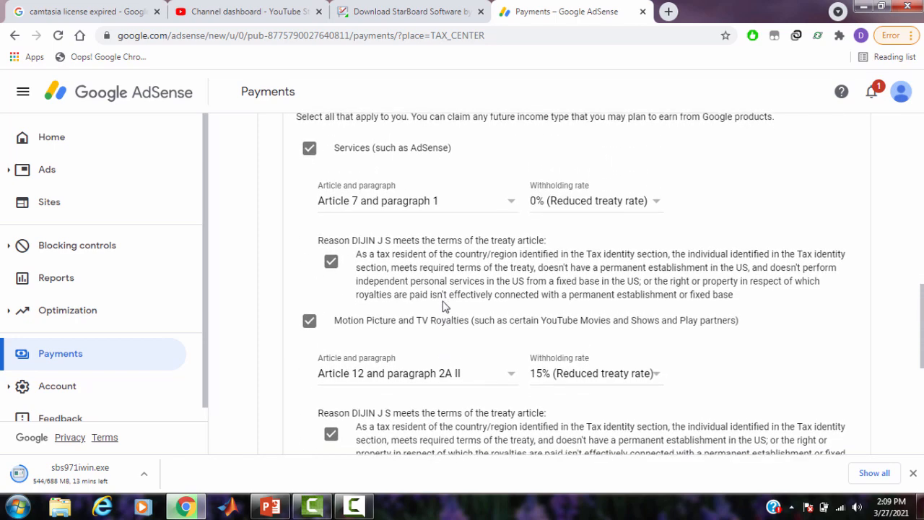
pyautogui.scroll(-1, 444, 307)
pyautogui.scroll(-3, 443, 307)
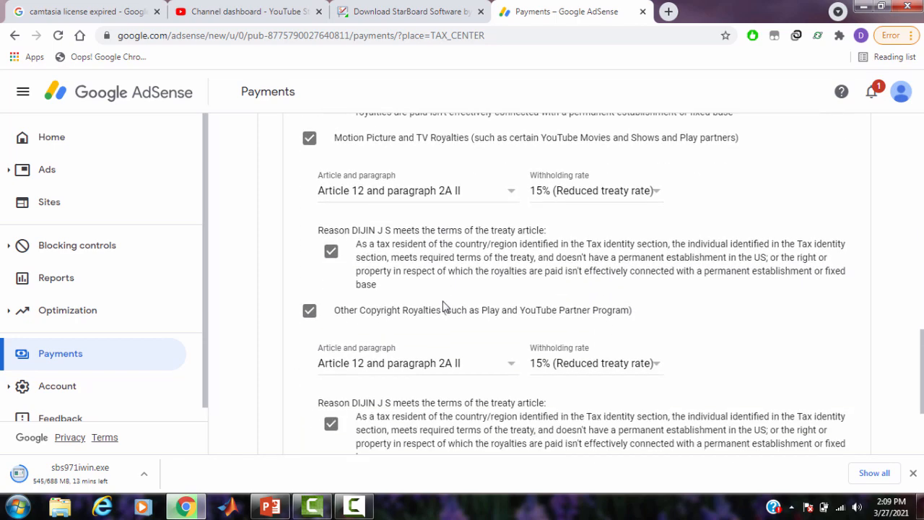
pyautogui.scroll(-1, 443, 307)
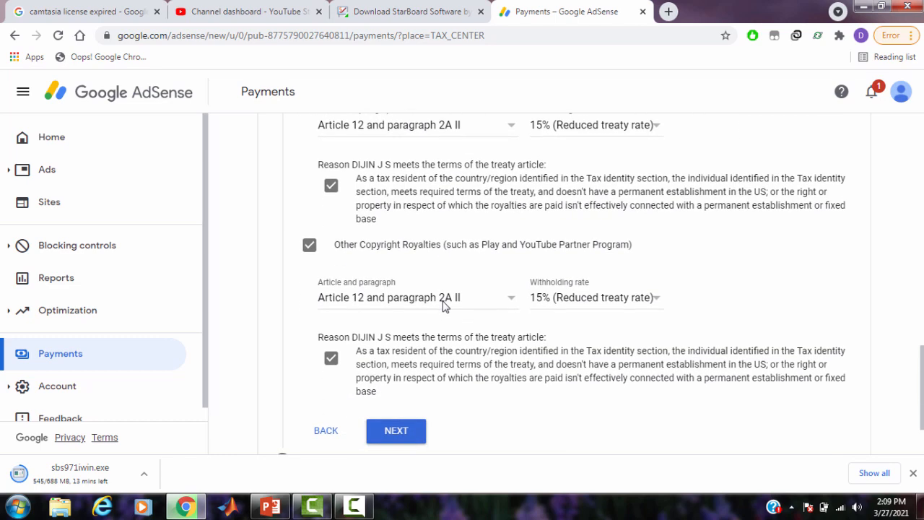
pyautogui.scroll(-1, 444, 307)
pyautogui.click(405, 394)
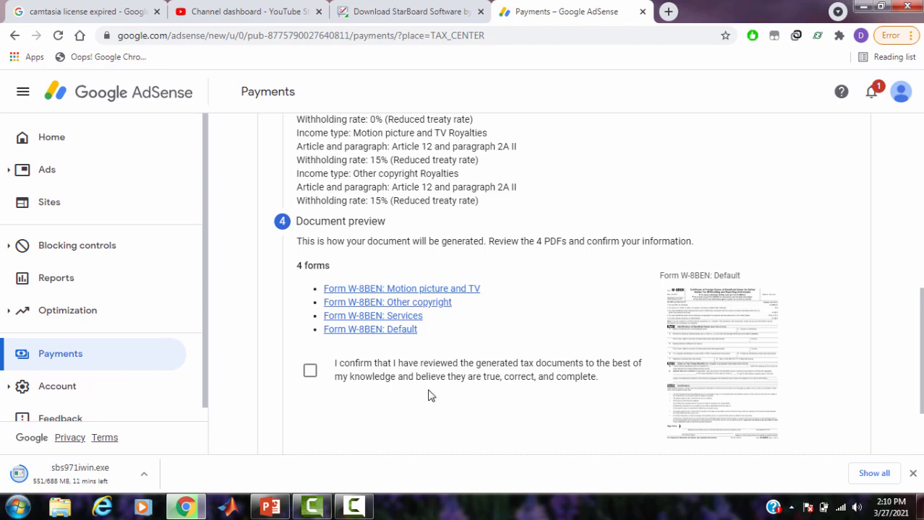
# - Open the Motion picture and TV W-8BEN form in a new tab, and confirm the generated tax documents to complete the Document preview section
pyautogui.scroll(-1, 431, 396)
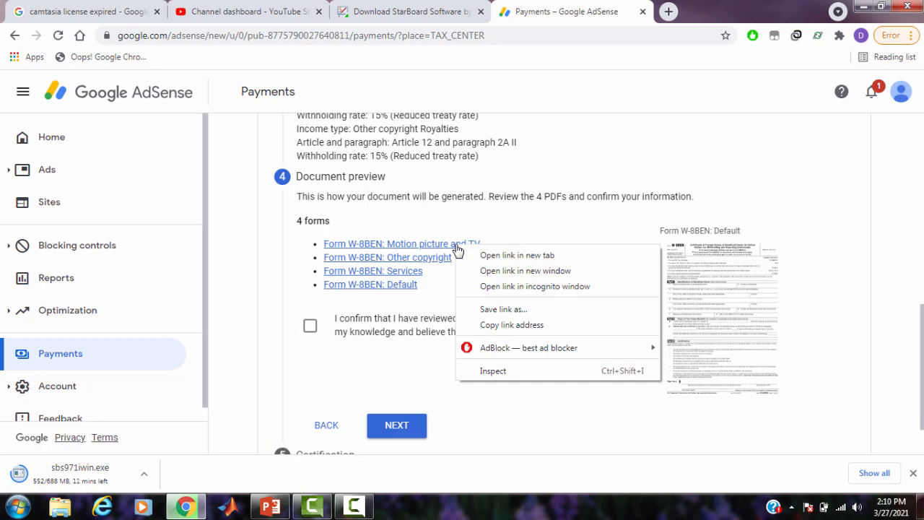
pyautogui.click(486, 255)
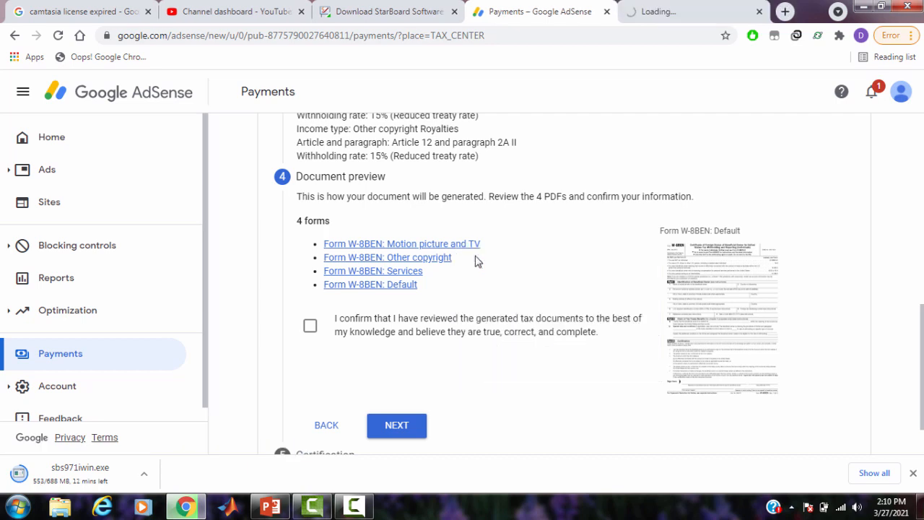
pyautogui.scroll(-1, 477, 263)
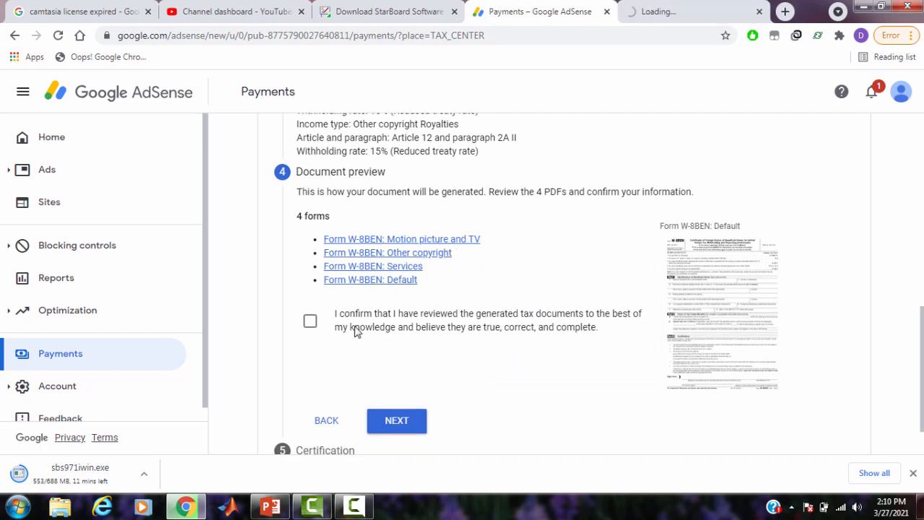
pyautogui.click(311, 323)
pyautogui.scroll(-2, 440, 383)
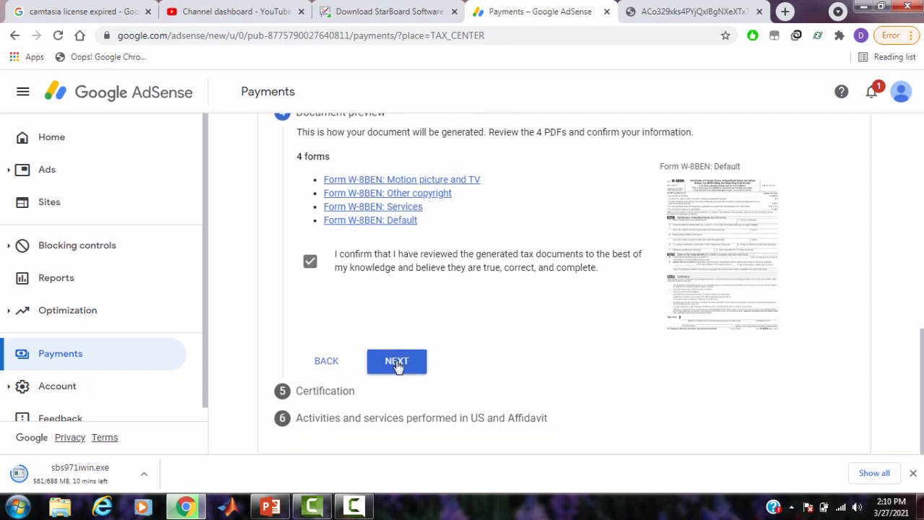
pyautogui.click(395, 361)
# - Sign the Certification section with the full legal name and declare that the form is completed on the signer's own behalf
pyautogui.scroll(-3, 468, 322)
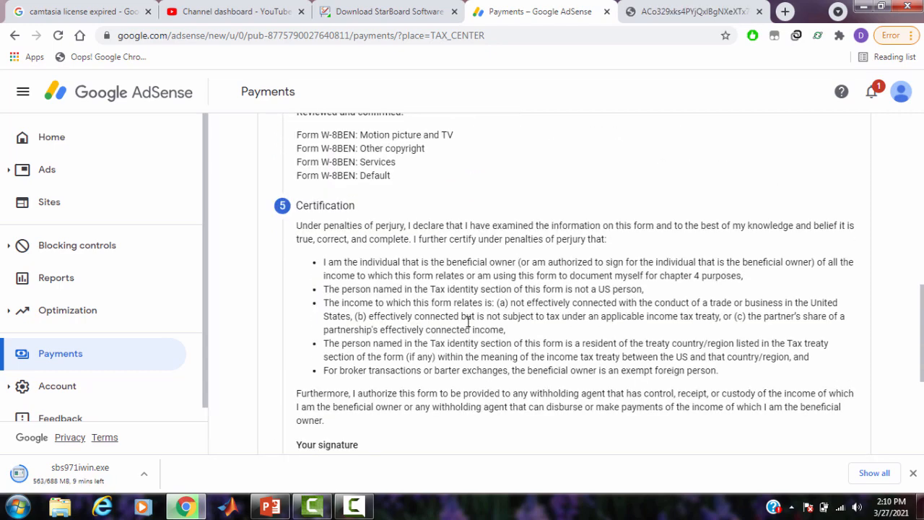
pyautogui.scroll(-4, 468, 321)
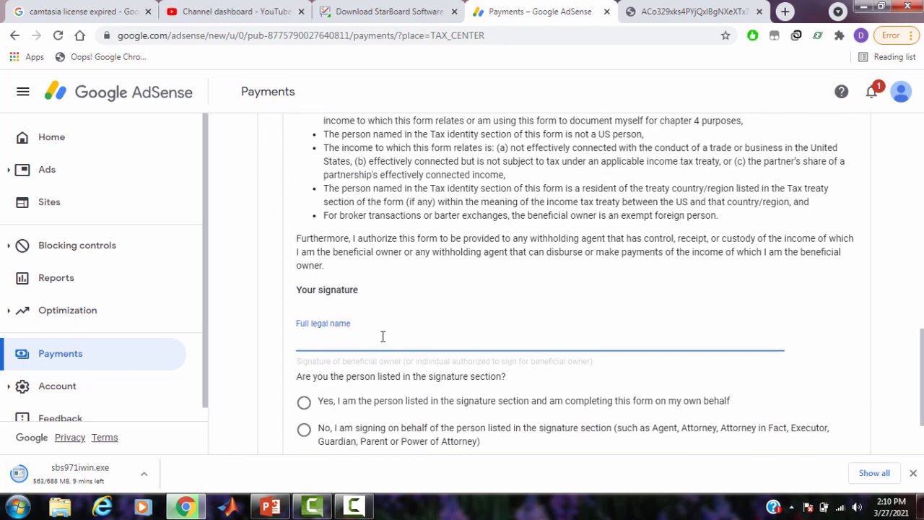
pyautogui.write('DIJIN J S')
pyautogui.scroll(-2, 382, 336)
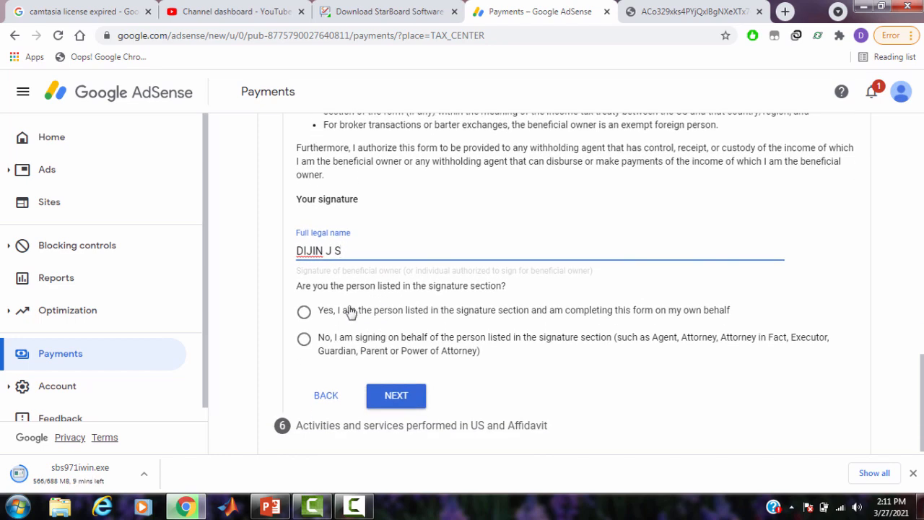
pyautogui.click(305, 311)
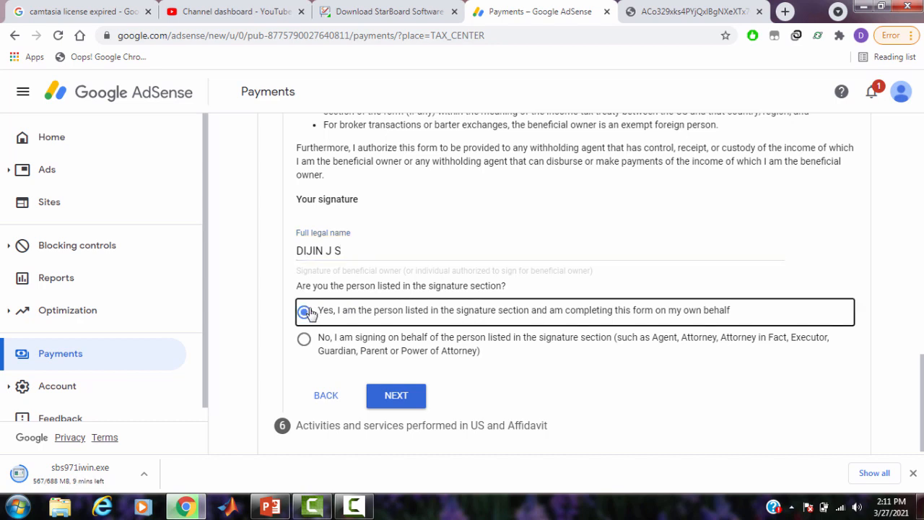
pyautogui.click(397, 400)
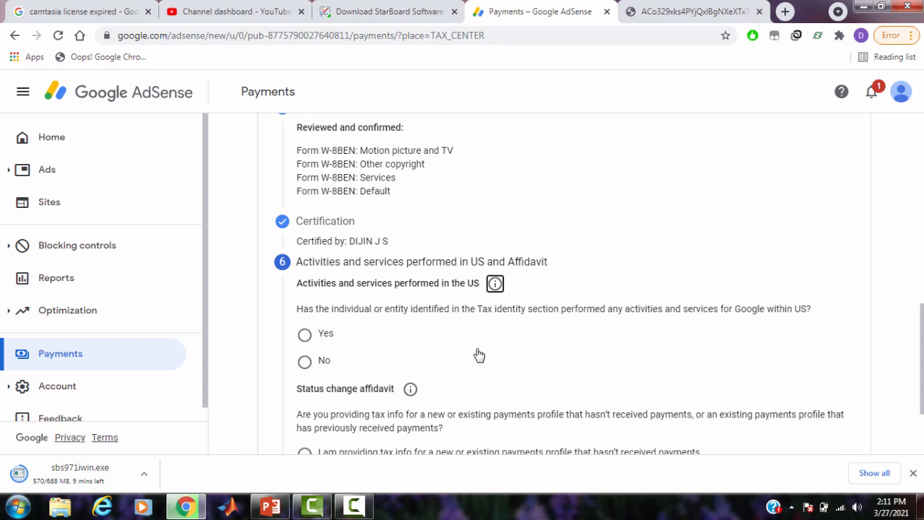
# - Answer No to activities and services performed for Google within the US and certify that services are performed solely outside the US
pyautogui.scroll(-1, 479, 355)
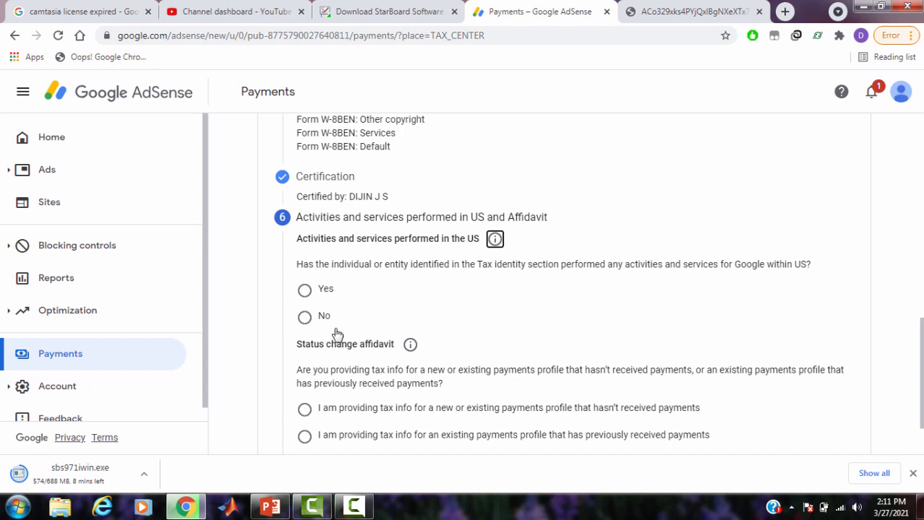
pyautogui.click(304, 318)
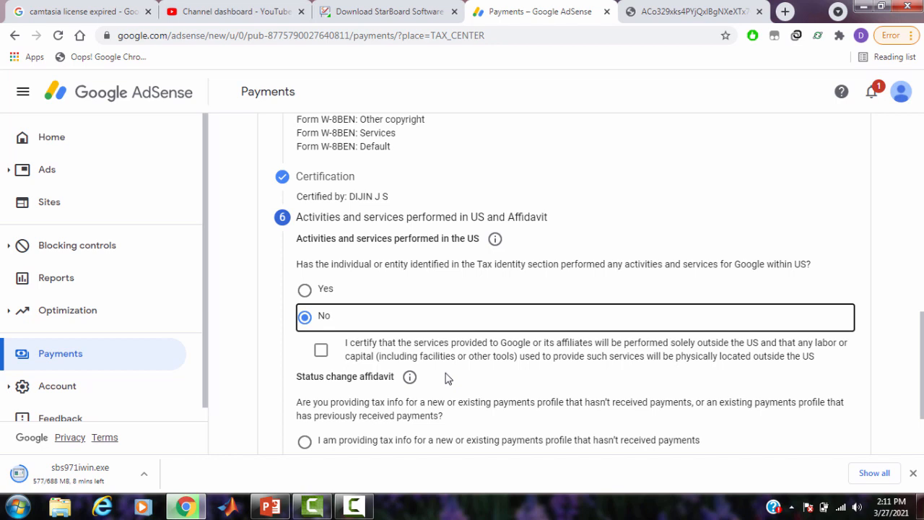
pyautogui.click(320, 351)
# - Choose the existing payments profile that has previously received payments, declare the information unchanged since January 1, 2020, and submit the tax form
pyautogui.scroll(-3, 274, 353)
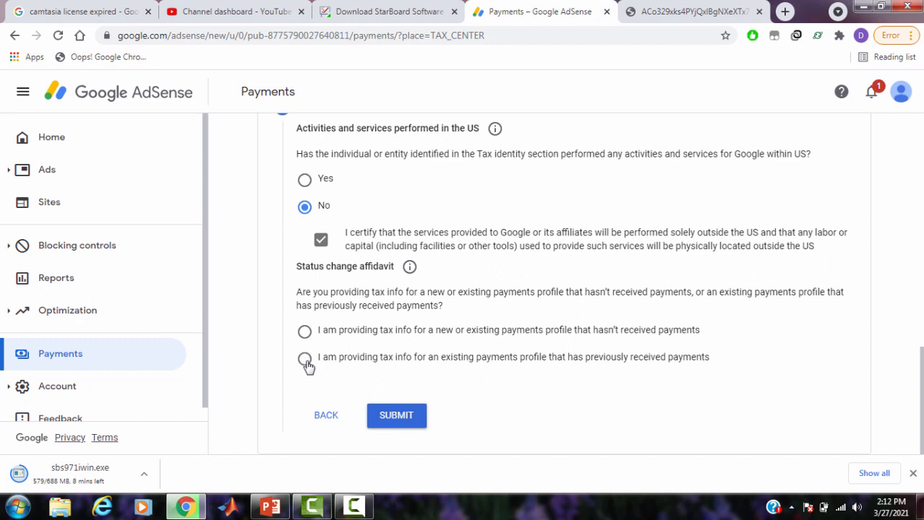
pyautogui.click(305, 359)
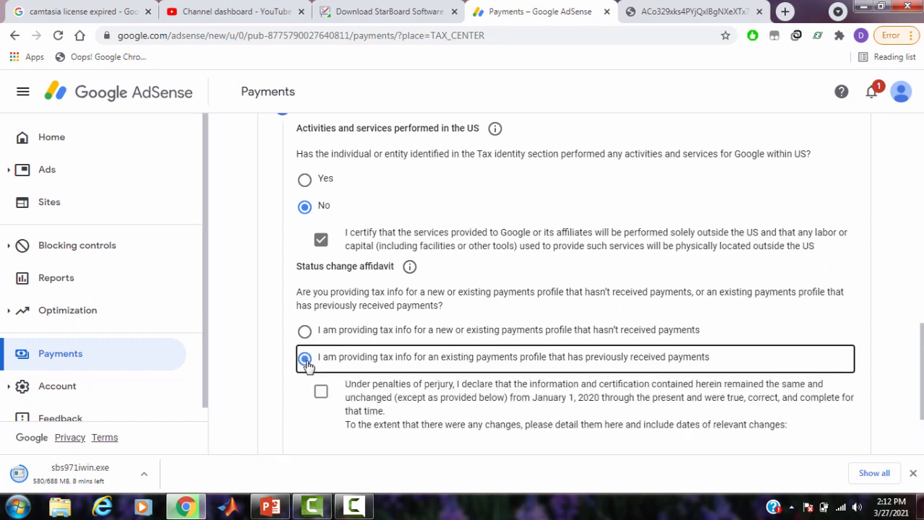
pyautogui.scroll(-1, 282, 392)
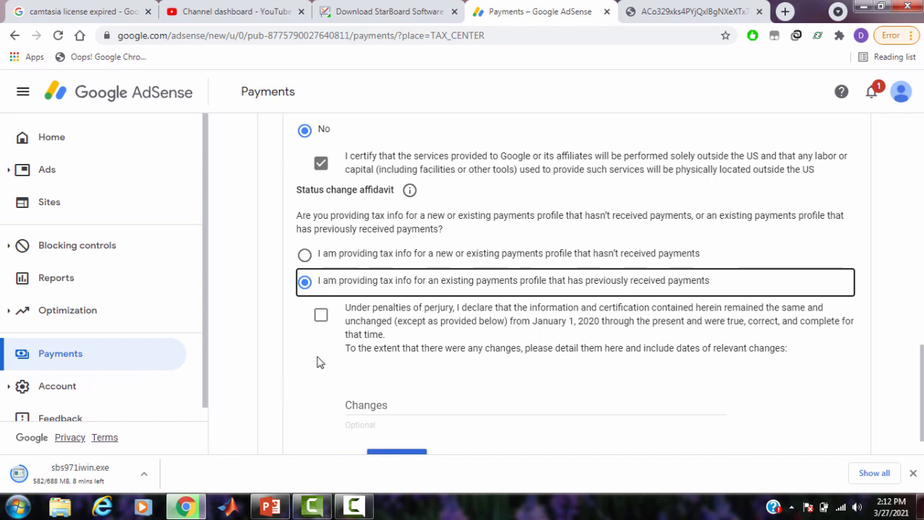
pyautogui.click(321, 316)
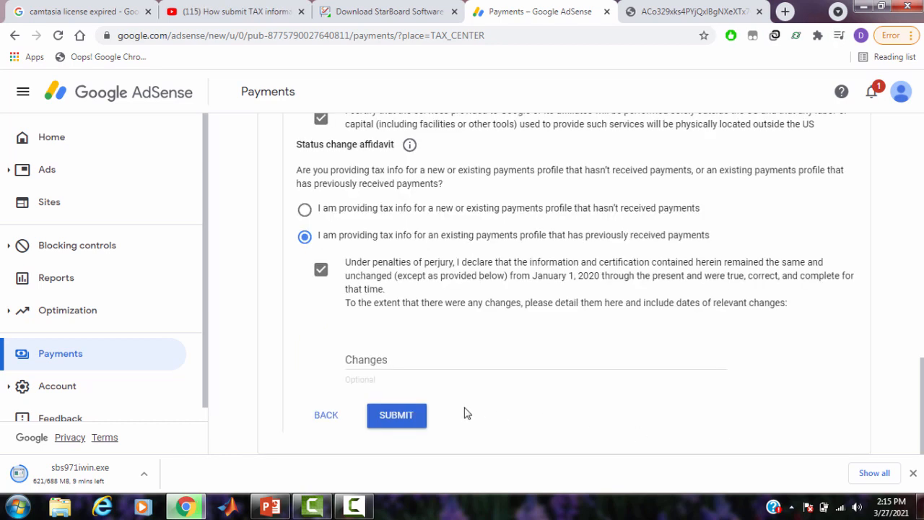
pyautogui.click(397, 417)
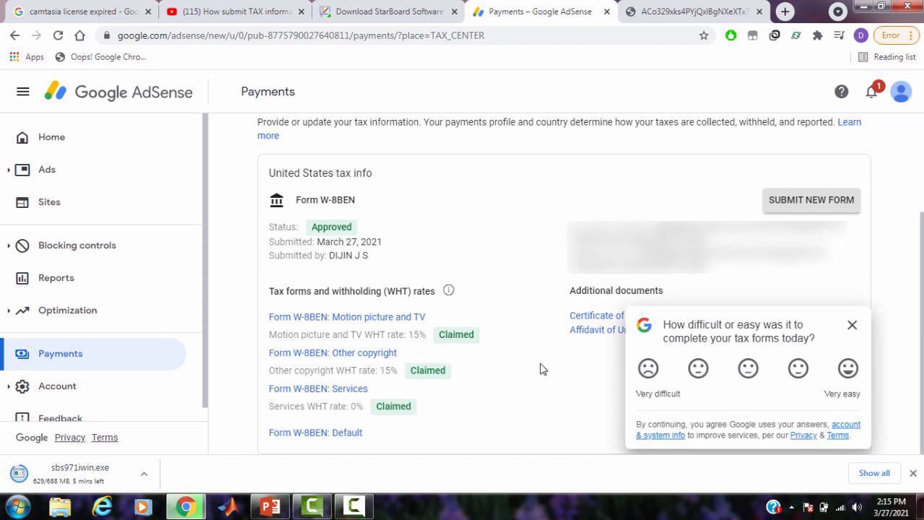
# - Give the neutral middle rating for the difficulty of completing the tax forms and dismiss the follow-up survey
pyautogui.click(749, 369)
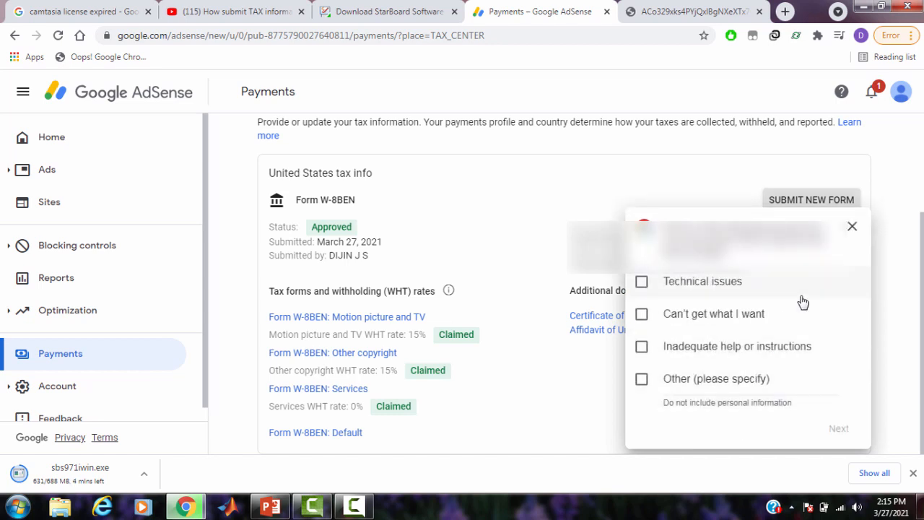
pyautogui.click(852, 228)
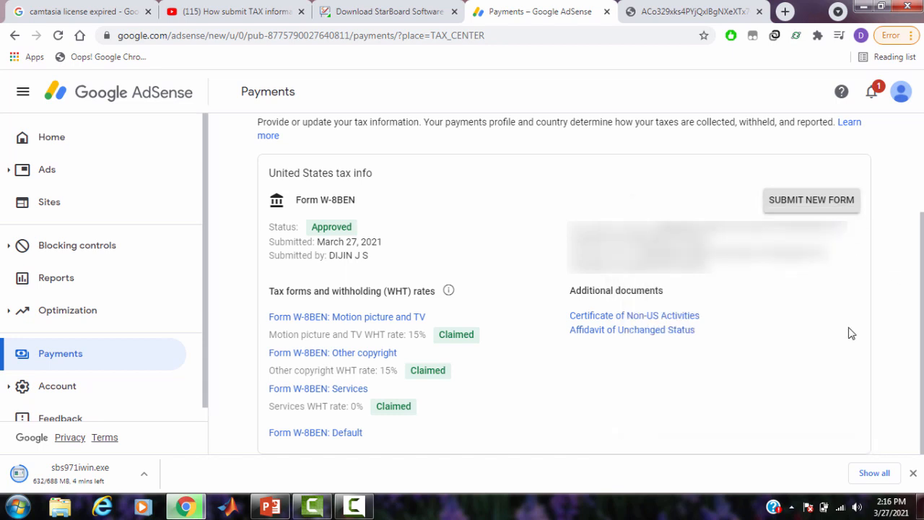